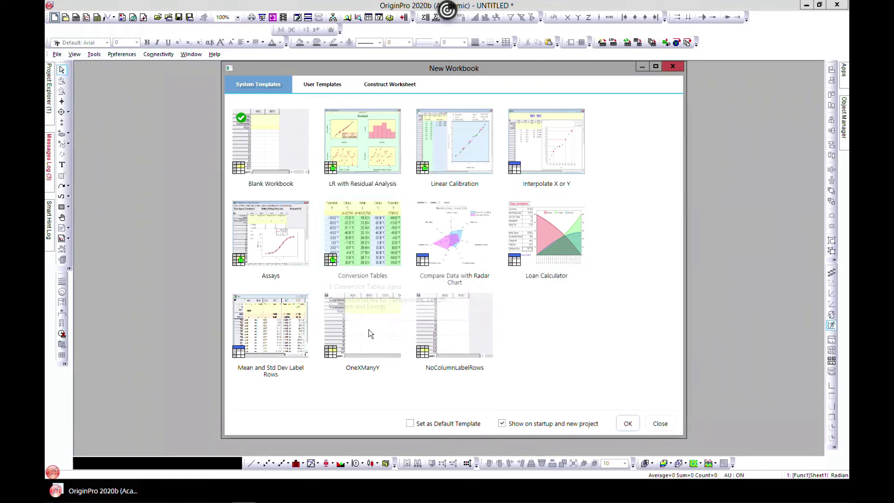
# Create blank workbook Book1 and open the Create 2D Function Plot dialog.
pyautogui.doubleClick(379, 320)
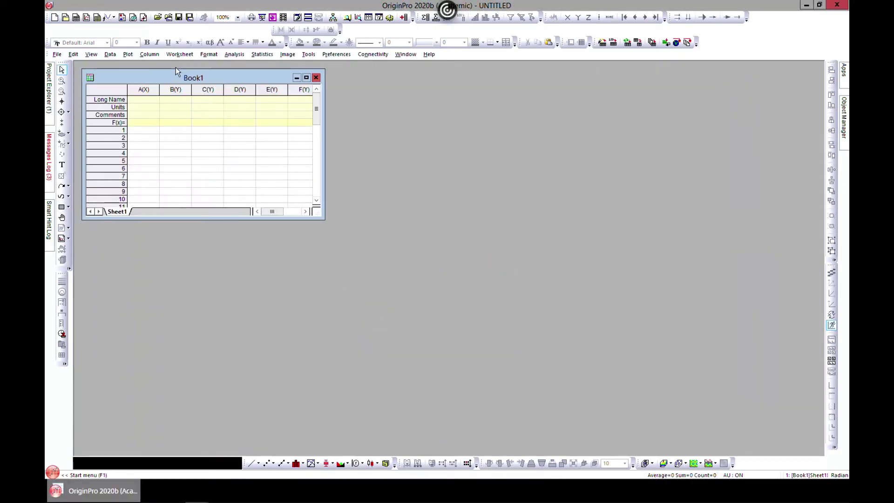
pyautogui.click(127, 54)
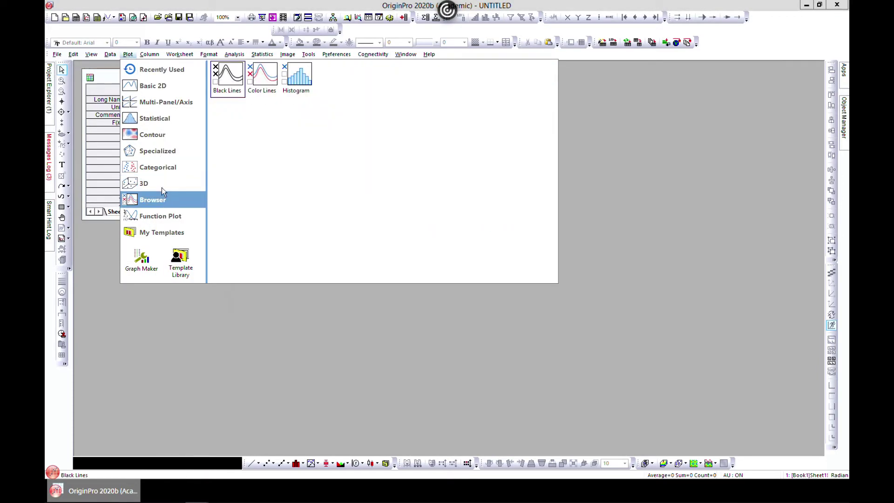
pyautogui.moveTo(157, 216)
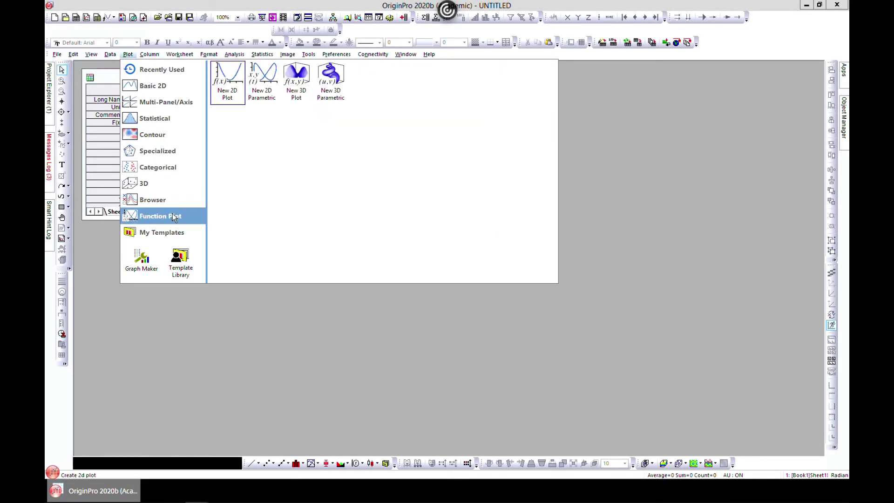
pyautogui.click(229, 77)
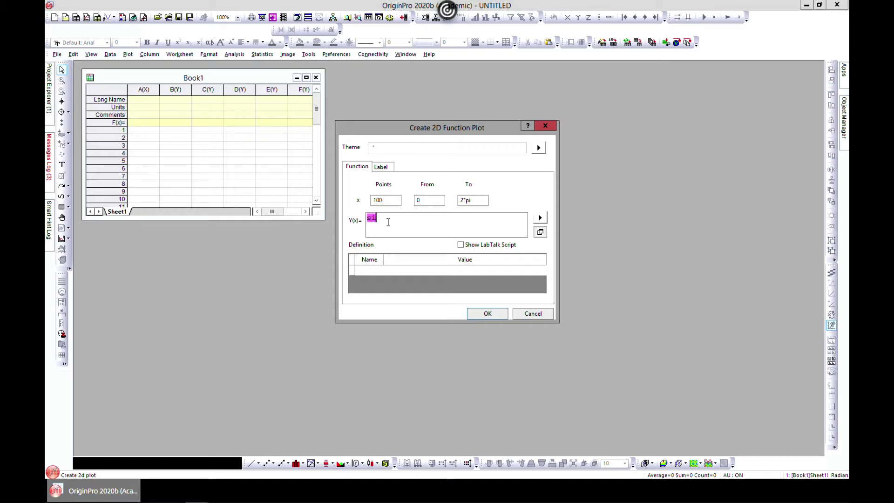
# Plot sin(x) as Graph1 over x from 0 to 6*pi with 20 points, maximized.
pyautogui.write('(x')
pyautogui.click(465, 202)
pyautogui.moveTo(386, 203); pyautogui.dragTo(354, 206)
pyautogui.write('20')
pyautogui.click(478, 310)
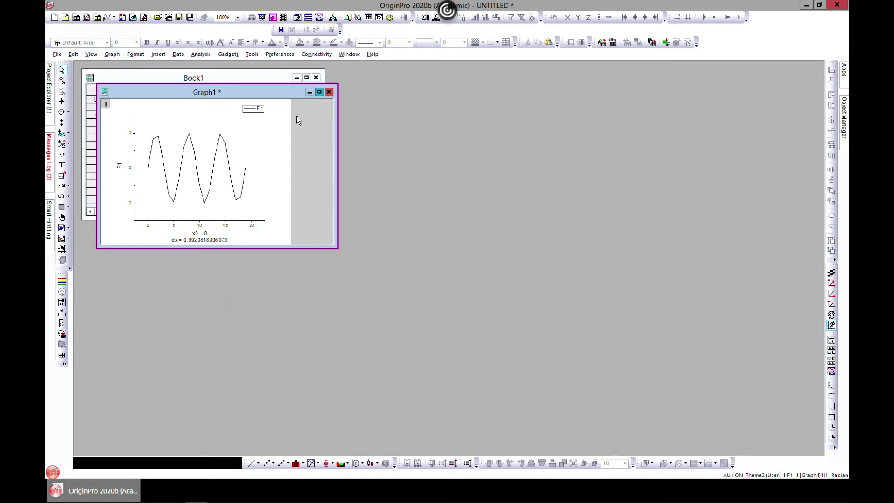
pyautogui.click(319, 93)
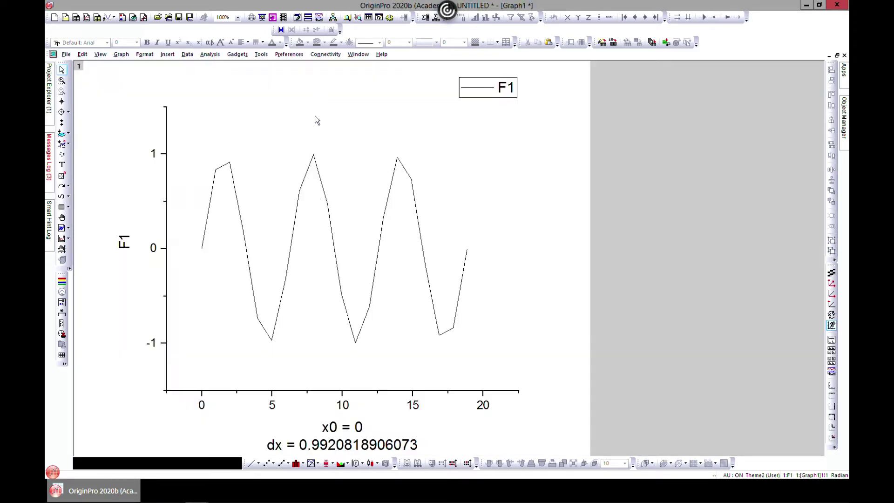
# Copy the sine curve's data to a Func1 worksheet, select columns A and B, and reach Smooth.
pyautogui.doubleClick(329, 214)
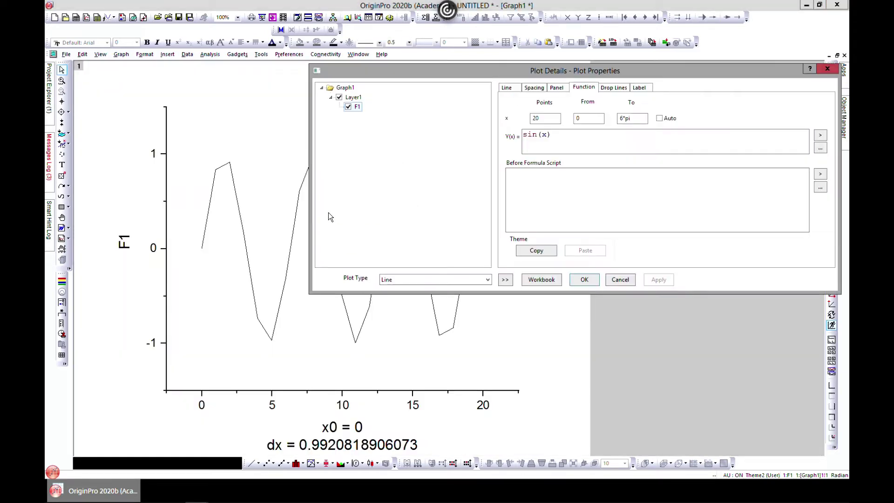
pyautogui.click(538, 280)
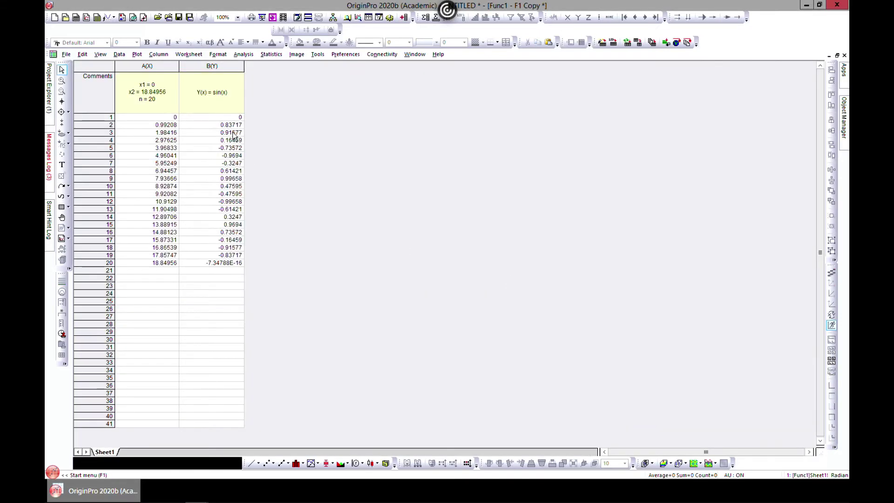
pyautogui.click(161, 66)
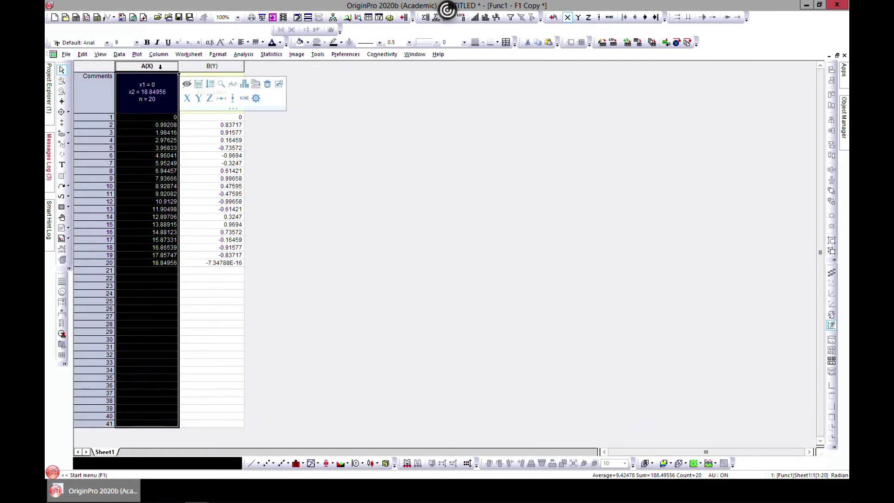
pyautogui.keyDown('shift'); pyautogui.click(243, 73); pyautogui.keyUp('shift')
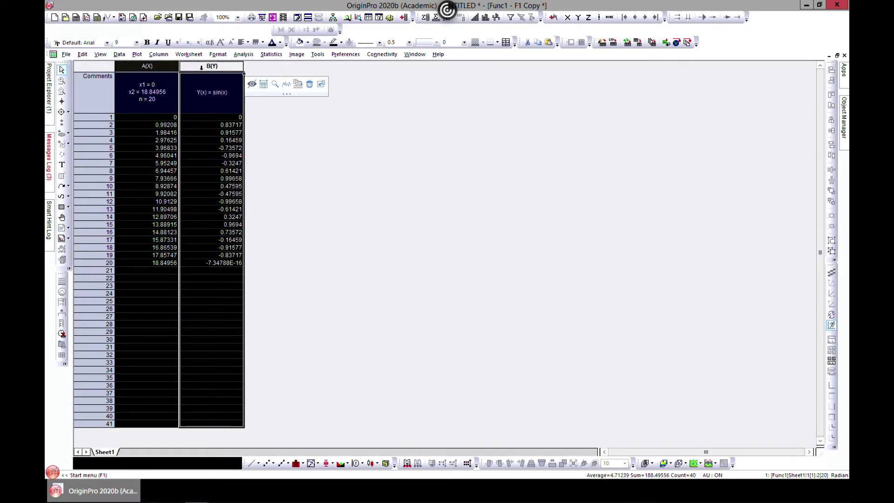
pyautogui.click(245, 56)
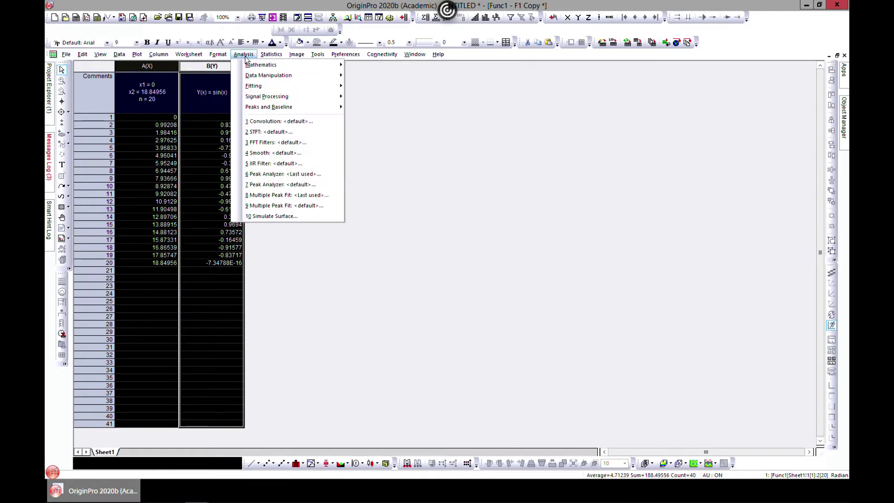
pyautogui.moveTo(278, 98)
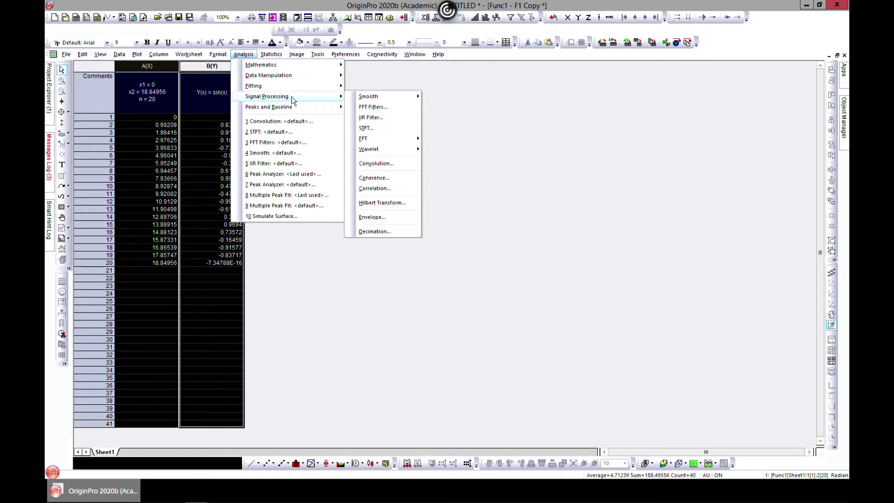
pyautogui.moveTo(389, 99)
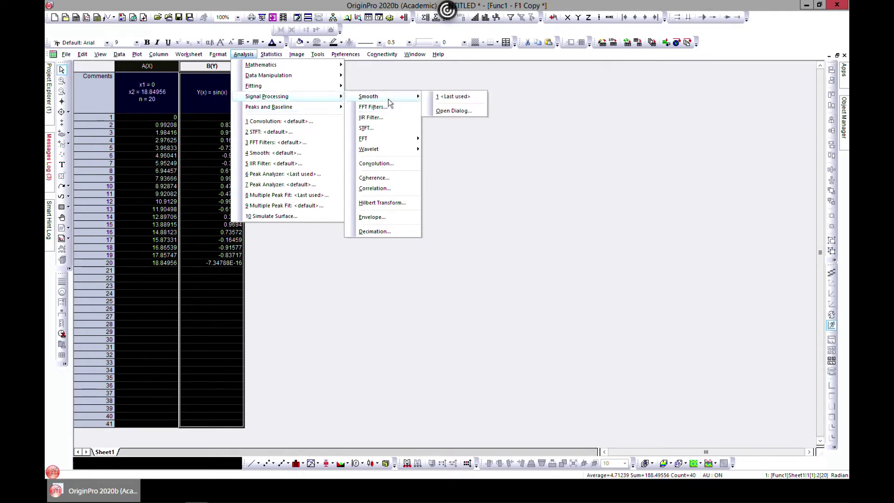
# Open the Smooth dialog, enlarge it, and turn on Auto Preview of the Savitzky-Golay curve.
pyautogui.click(464, 112)
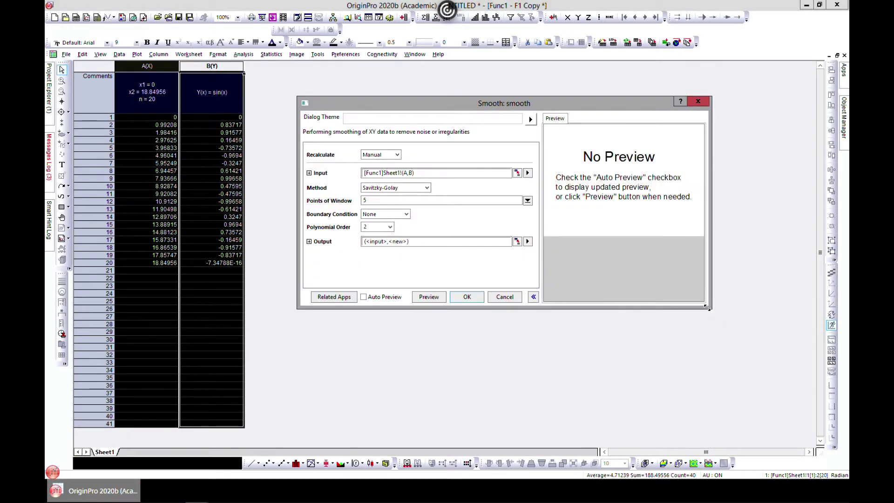
pyautogui.moveTo(707, 307); pyautogui.dragTo(807, 425)
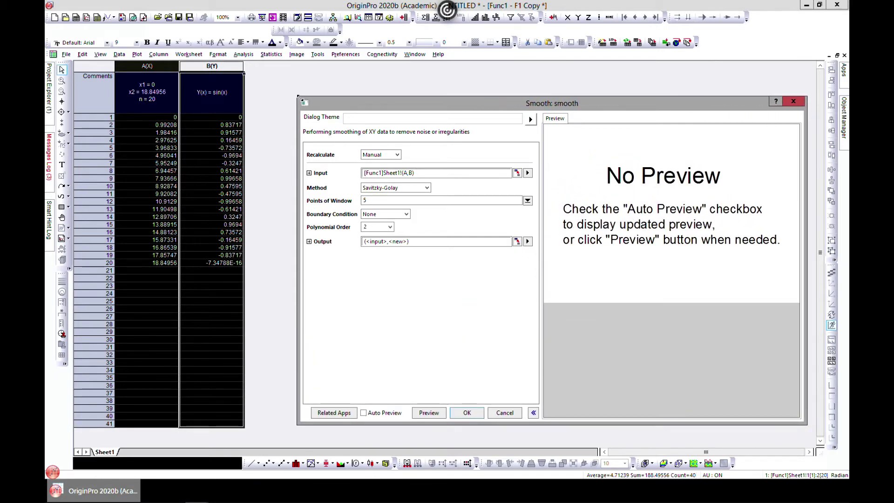
pyautogui.moveTo(298, 98); pyautogui.dragTo(229, 32)
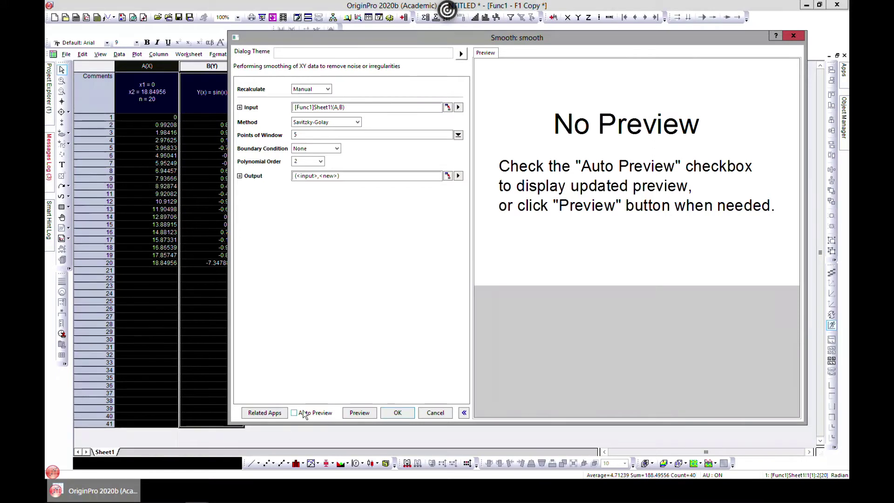
pyautogui.click(294, 412)
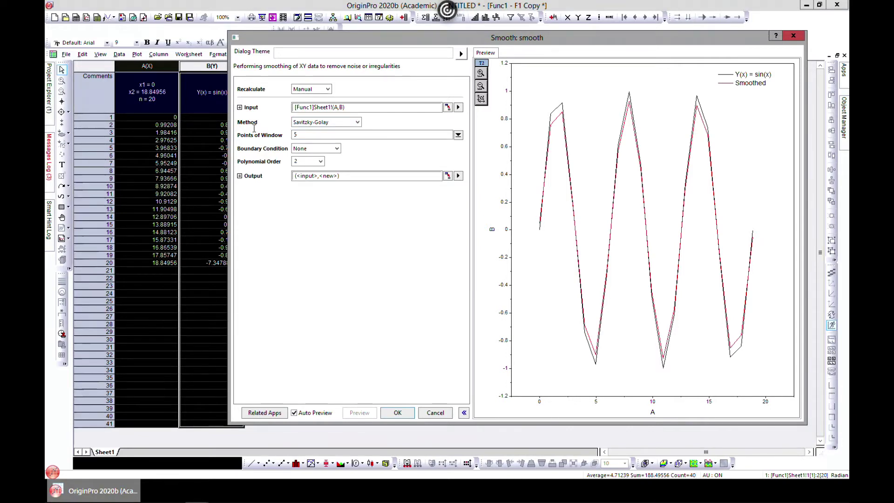
pyautogui.click(343, 122)
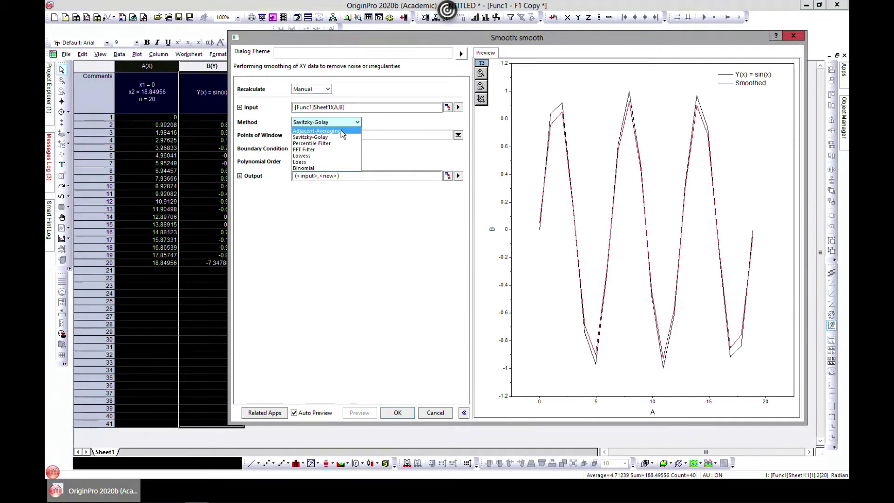
# Use unweighted Adjacent-Averaging smoothing with a 2-point window.
pyautogui.click(321, 131)
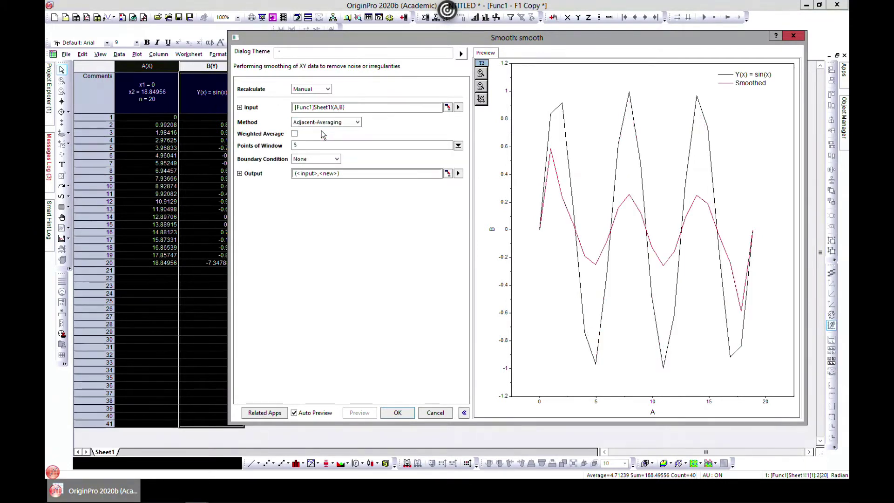
pyautogui.click(294, 134)
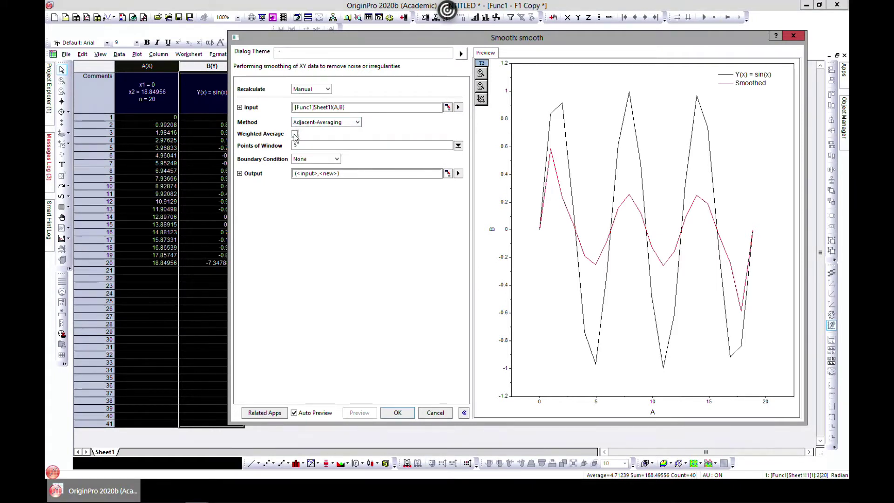
pyautogui.click(294, 134)
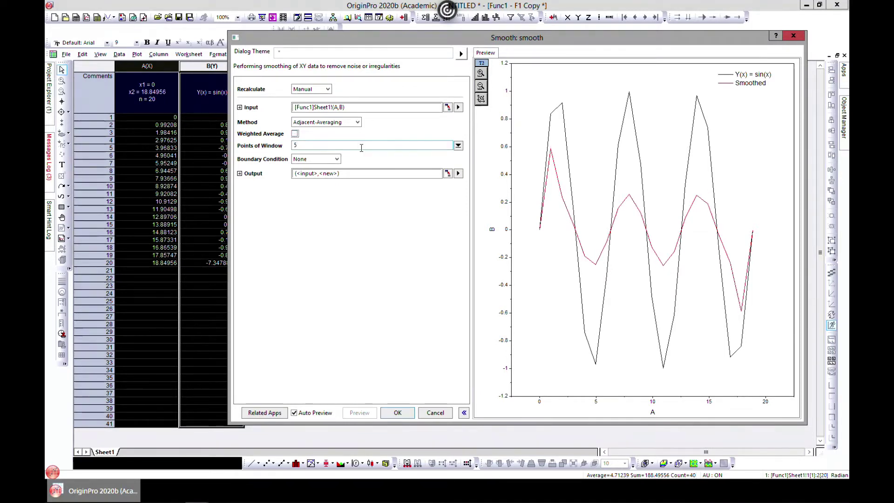
pyautogui.click(458, 146)
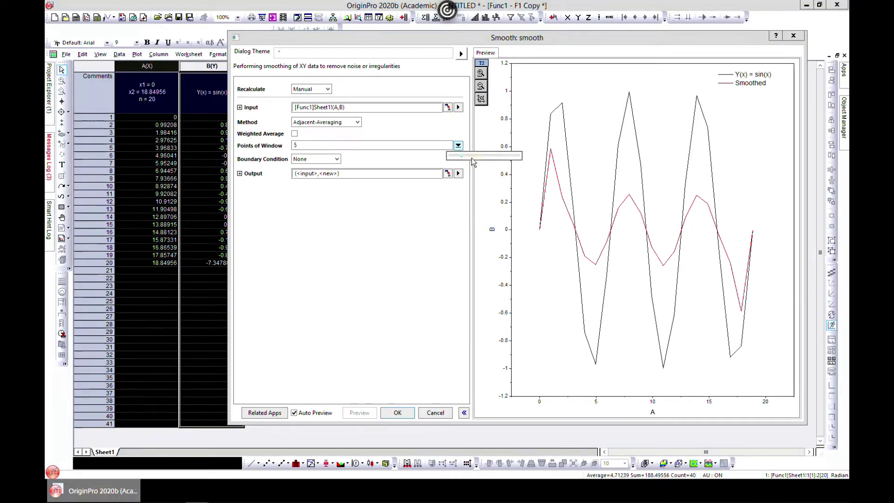
pyautogui.click(459, 156)
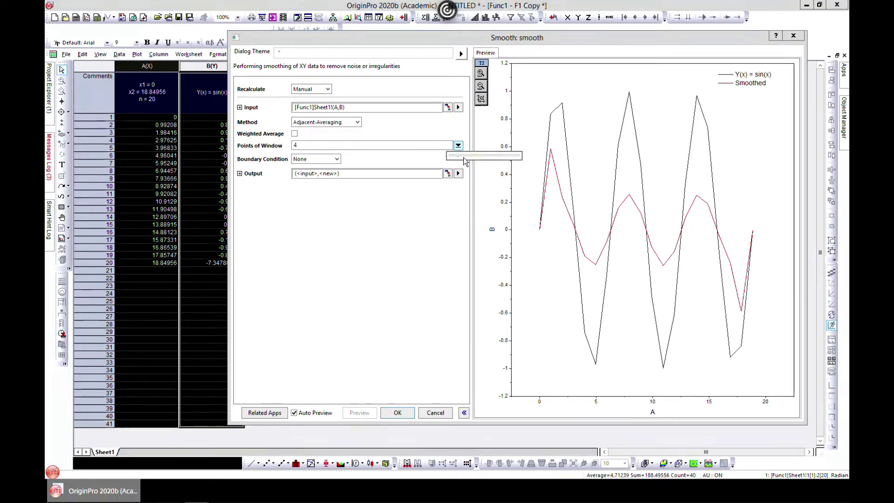
pyautogui.moveTo(461, 159)
pyautogui.mouseDown()
pyautogui.moveTo(497, 160)
pyautogui.moveTo(446, 159)
pyautogui.mouseUp()
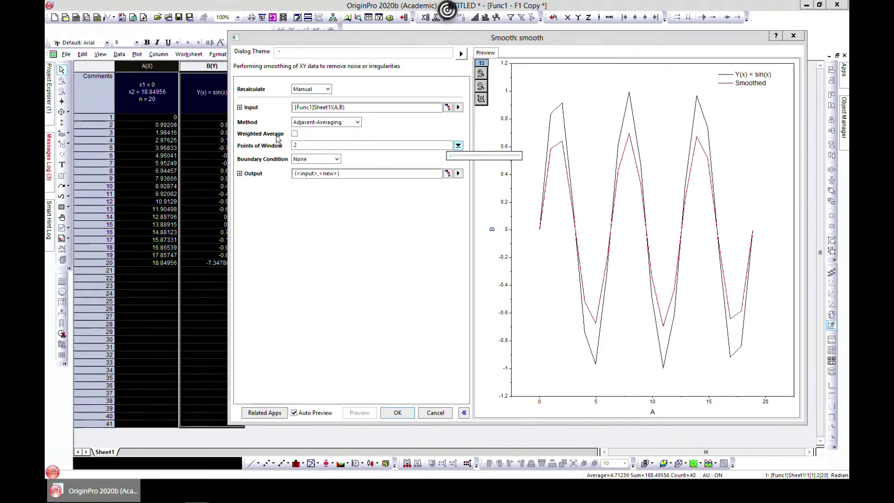
pyautogui.click(297, 147)
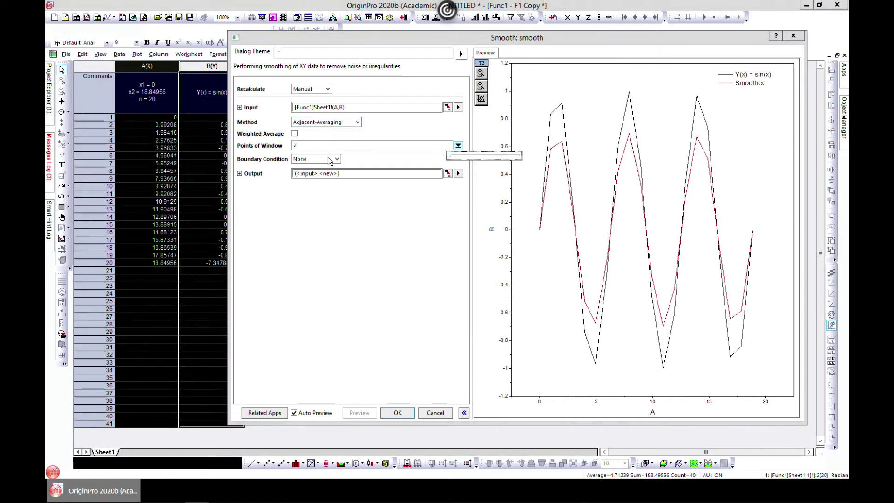
# Return to Savitzky-Golay smoothing with polynomial order 4 and an 8-point window.
pyautogui.click(357, 123)
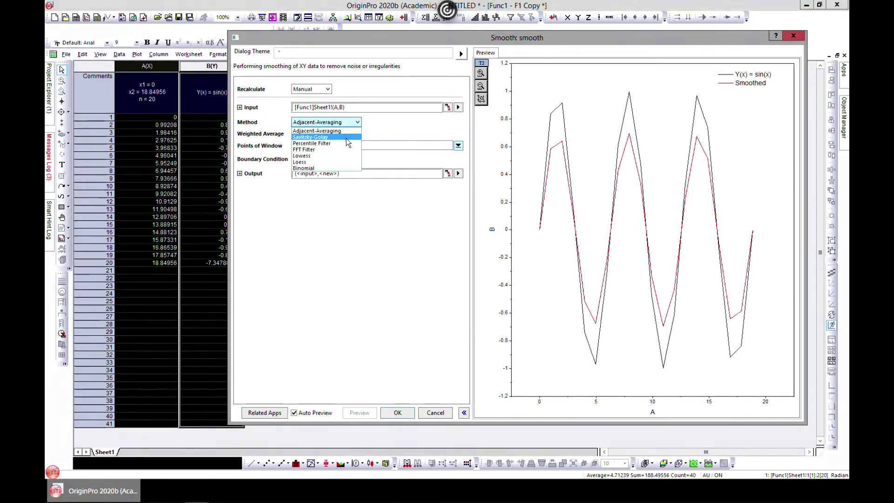
pyautogui.click(342, 138)
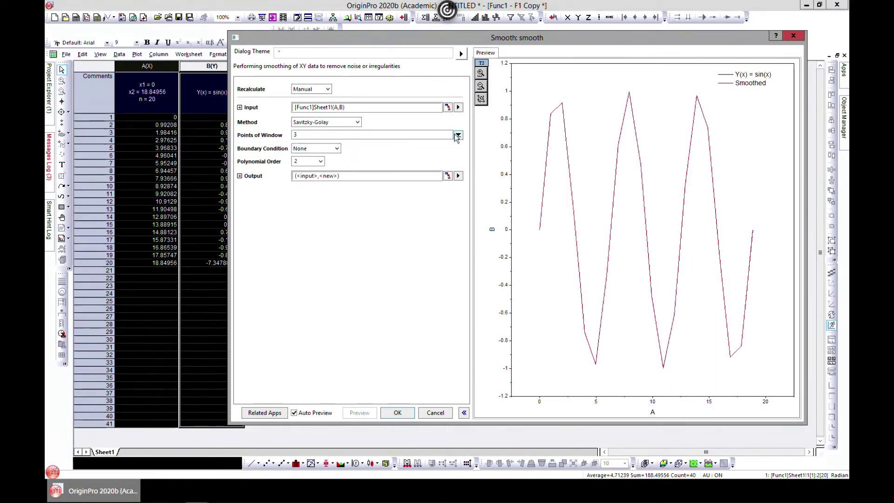
pyautogui.click(457, 135)
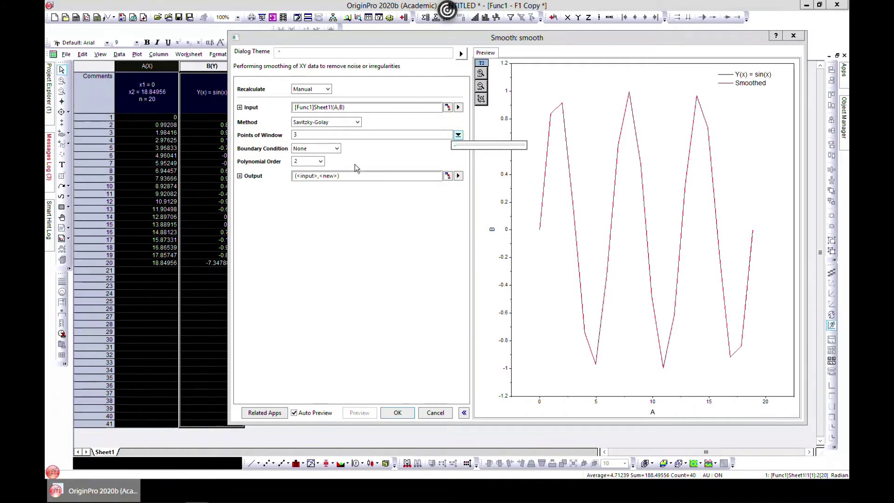
pyautogui.click(321, 162)
pyautogui.click(312, 193)
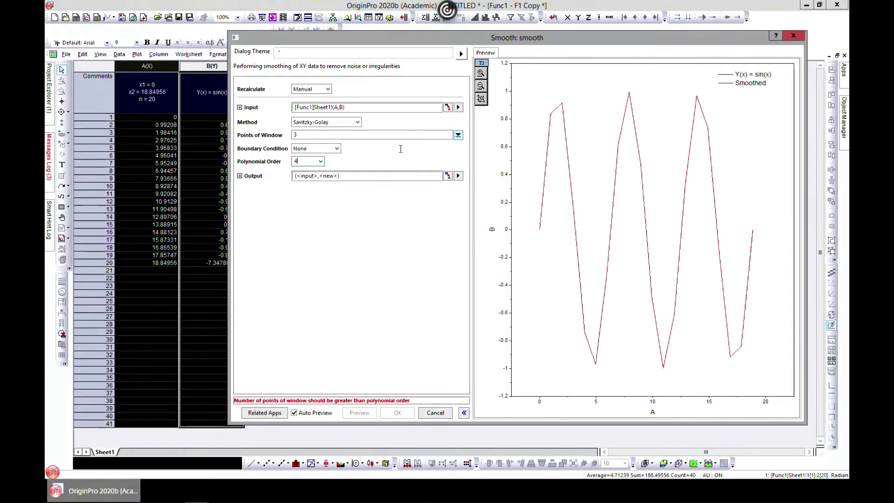
pyautogui.click(458, 135)
pyautogui.click(465, 145)
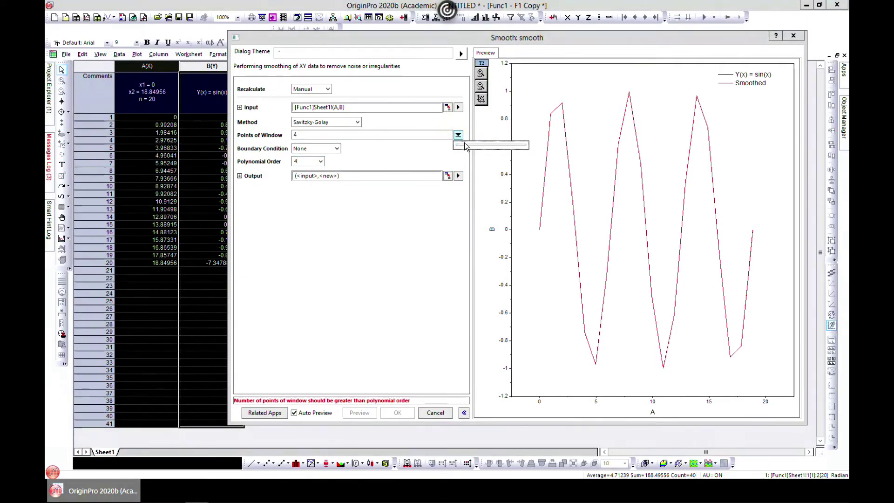
pyautogui.moveTo(464, 144); pyautogui.dragTo(488, 146)
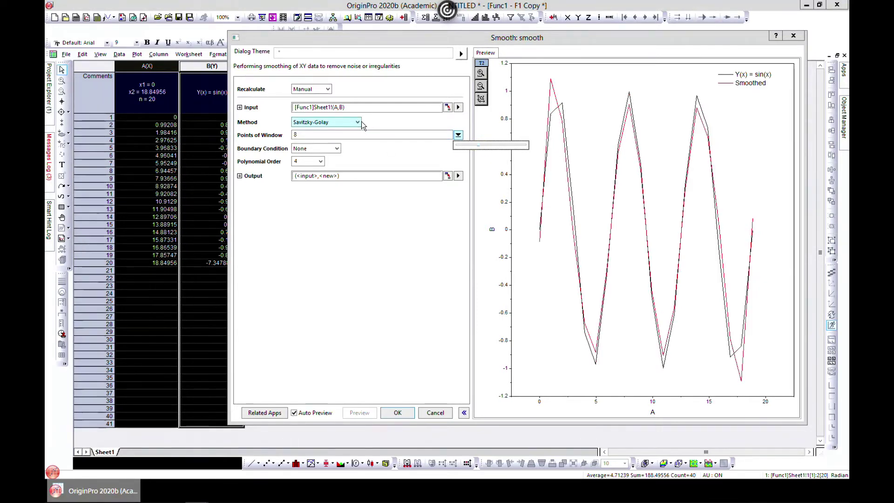
pyautogui.click(358, 122)
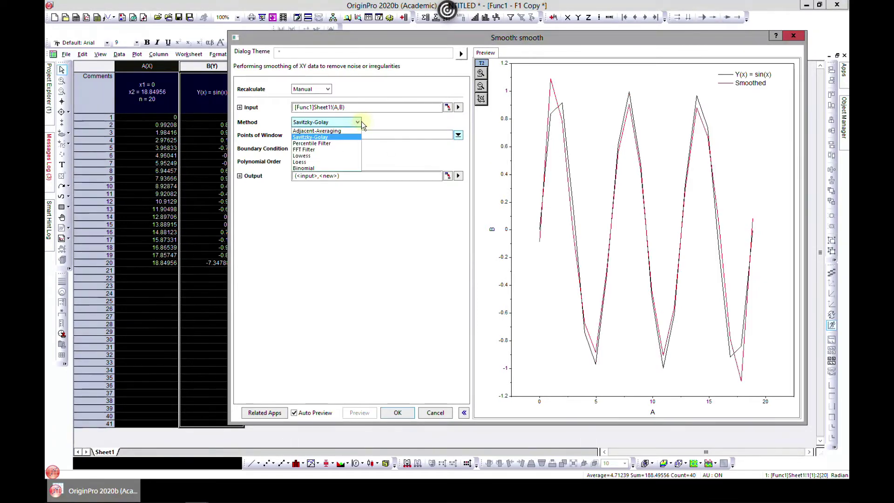
# Preview the Percentile Filter with a 5-point window, then the FFT Filter with a smaller window.
pyautogui.click(345, 144)
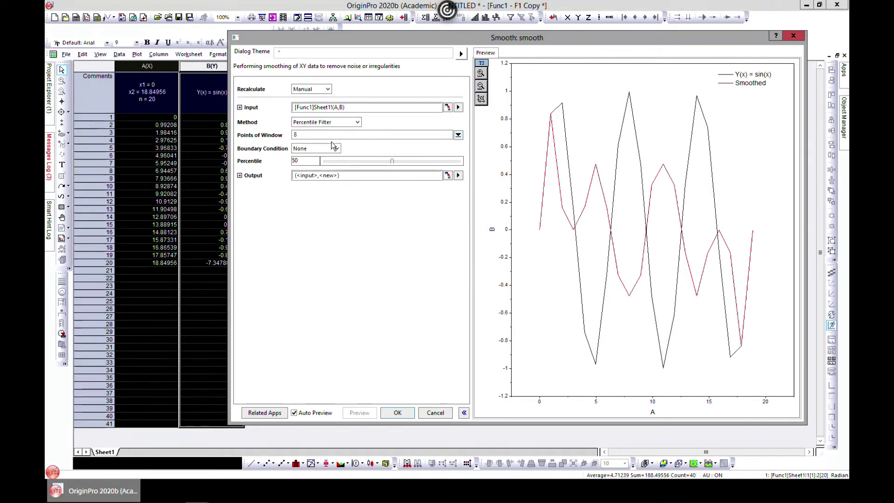
pyautogui.click(458, 136)
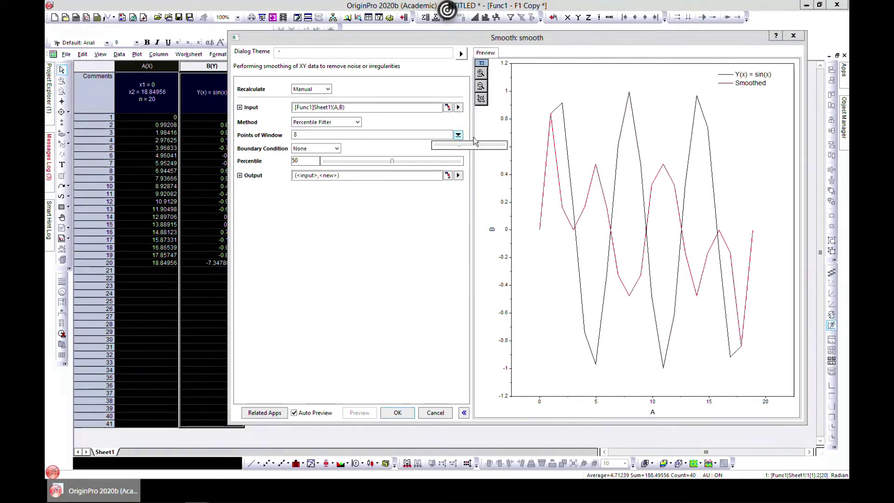
pyautogui.moveTo(459, 146); pyautogui.dragTo(442, 152)
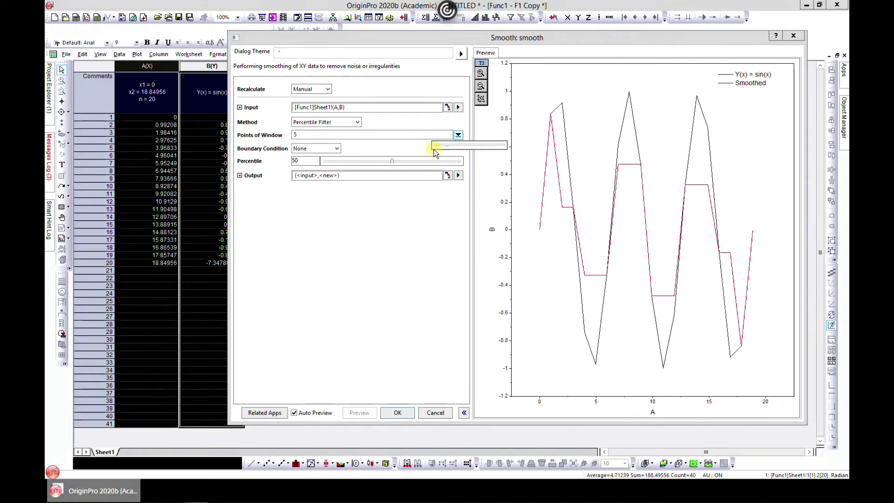
pyautogui.click(350, 122)
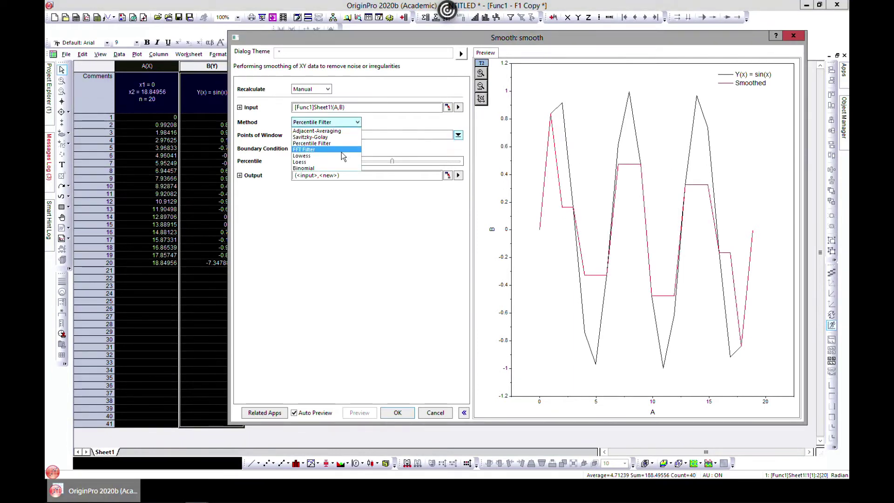
pyautogui.click(309, 150)
pyautogui.click(353, 123)
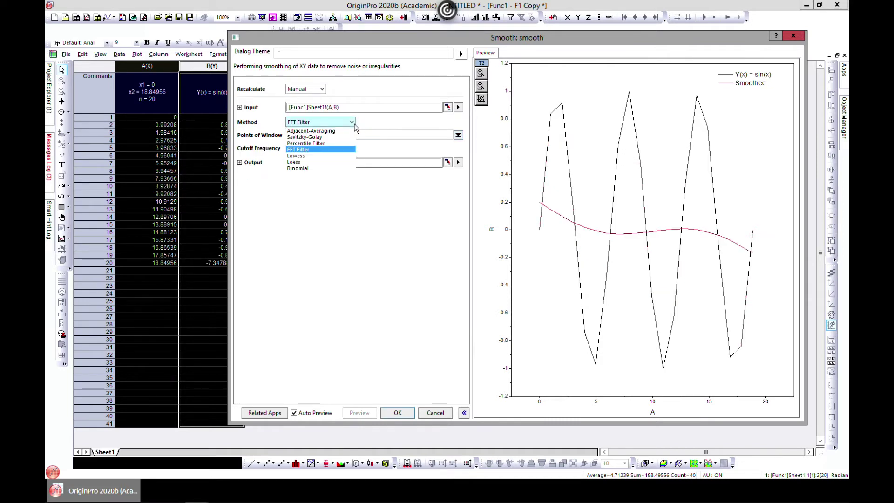
pyautogui.click(391, 119)
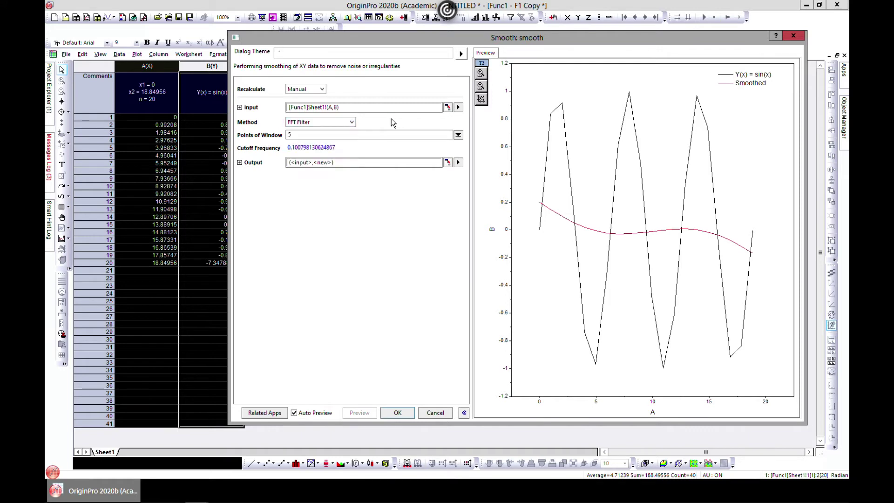
pyautogui.click(459, 135)
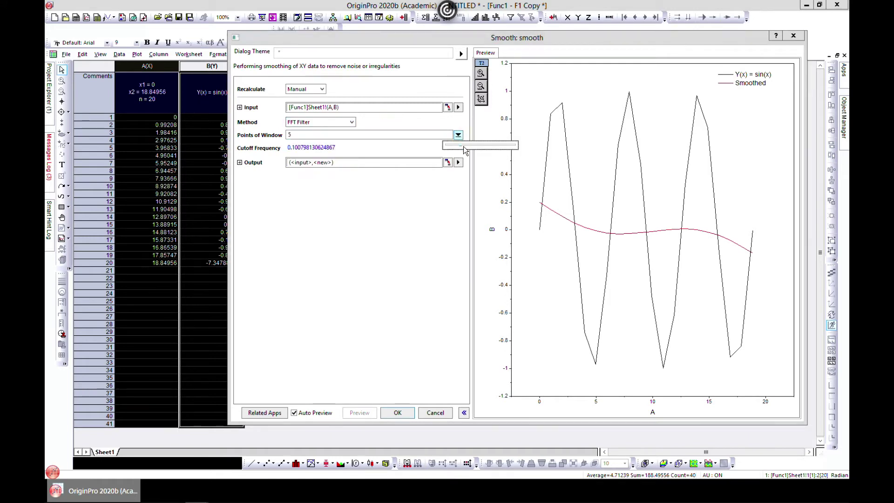
pyautogui.moveTo(462, 149); pyautogui.dragTo(437, 146)
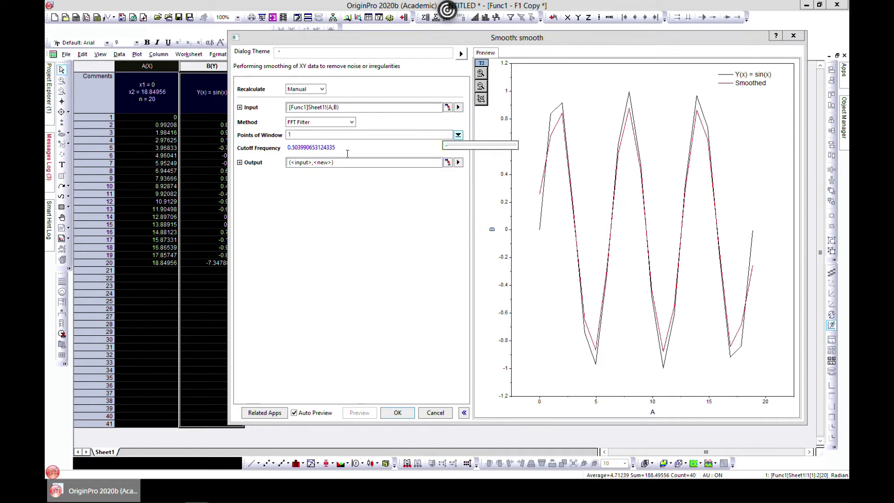
# Switch the smoothing method to Loess with a span of 0.5.
pyautogui.click(350, 123)
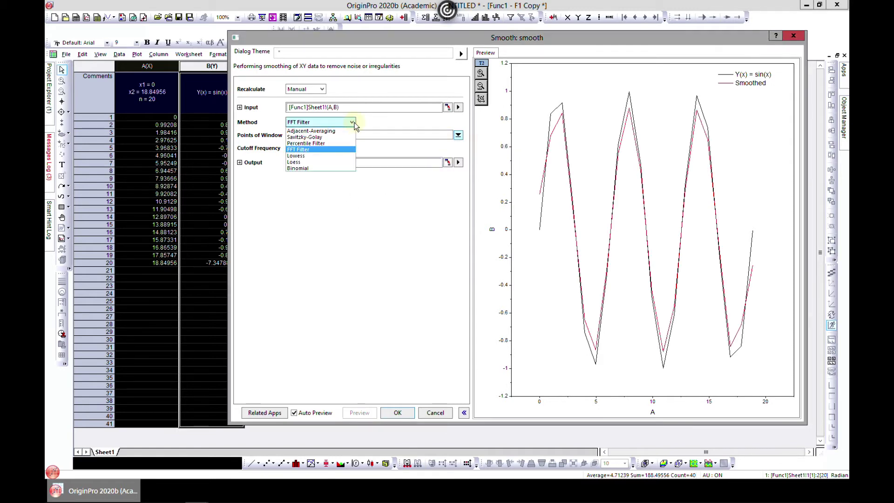
pyautogui.click(332, 163)
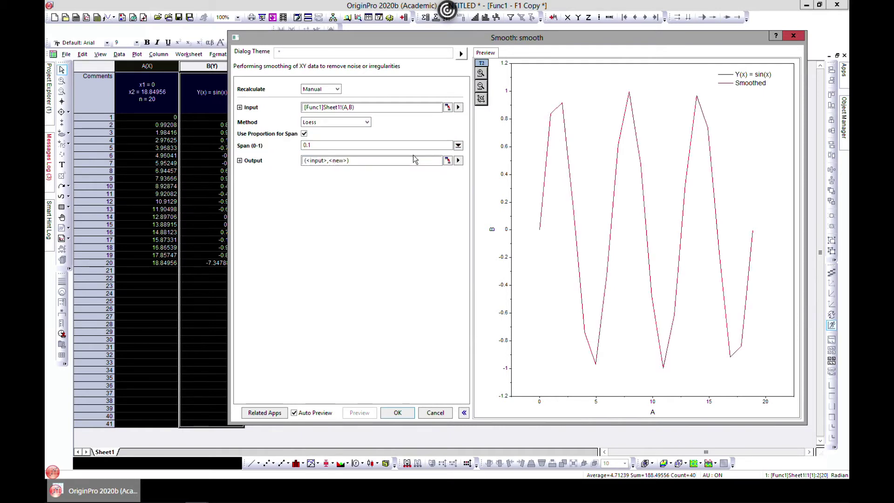
pyautogui.click(458, 145)
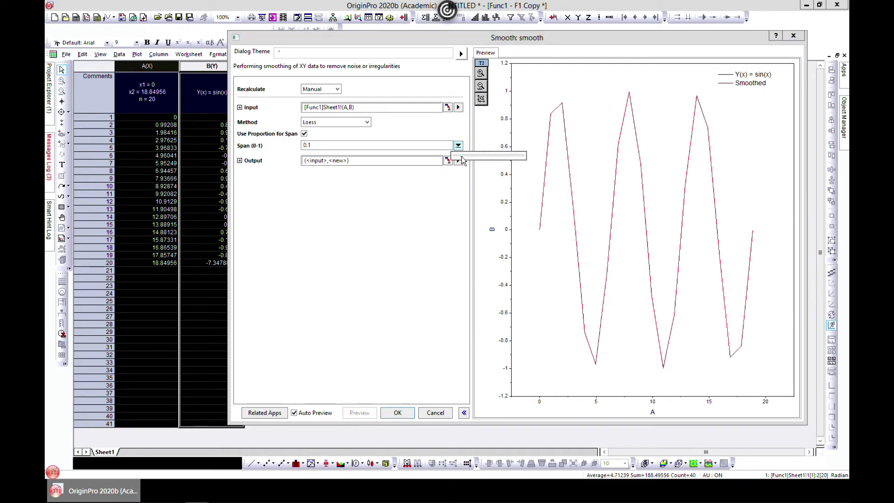
pyautogui.moveTo(461, 157); pyautogui.dragTo(487, 159)
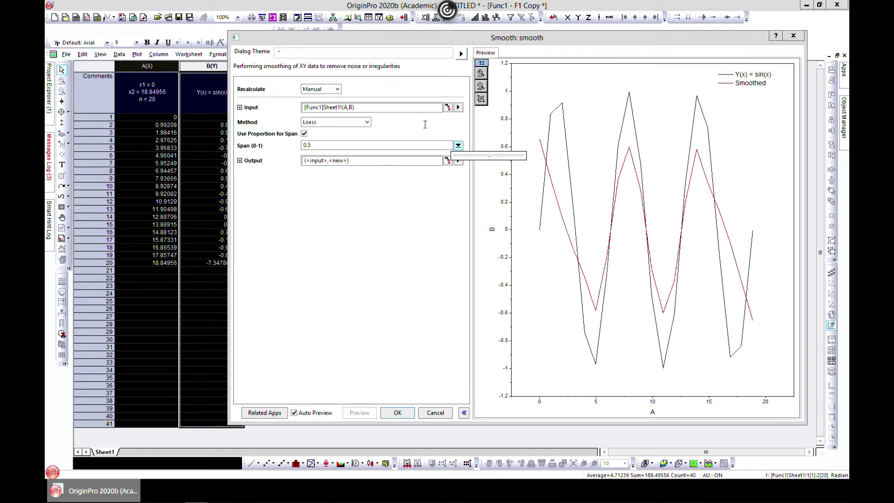
pyautogui.click(365, 123)
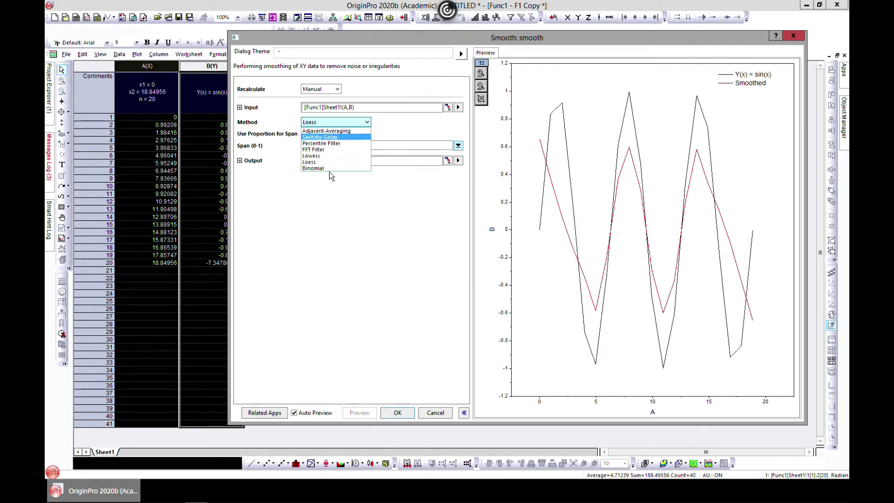
pyautogui.click(345, 246)
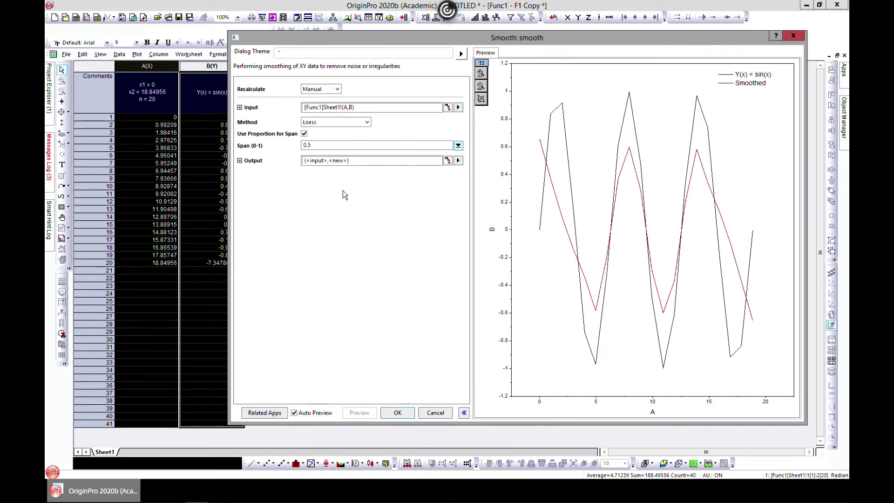
# Run Loess smoothing at span 0.3, outputting the smoothed columns to a new book, Book2.
pyautogui.click(366, 123)
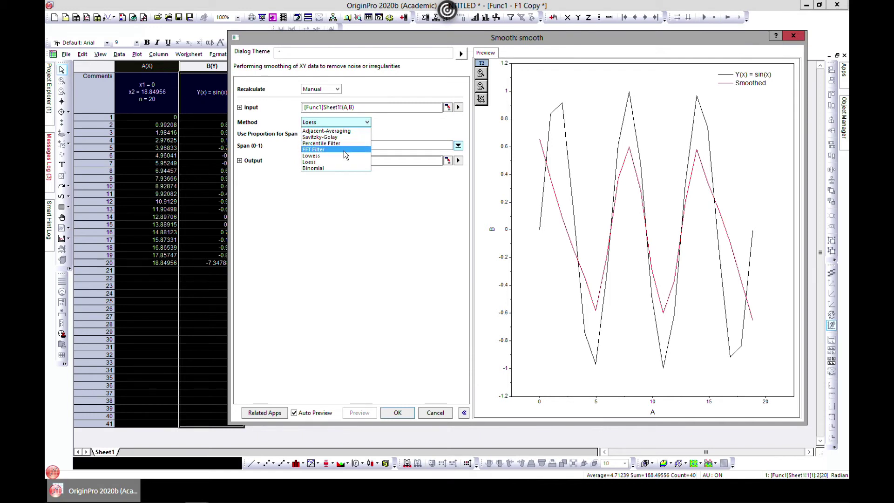
pyautogui.click(337, 162)
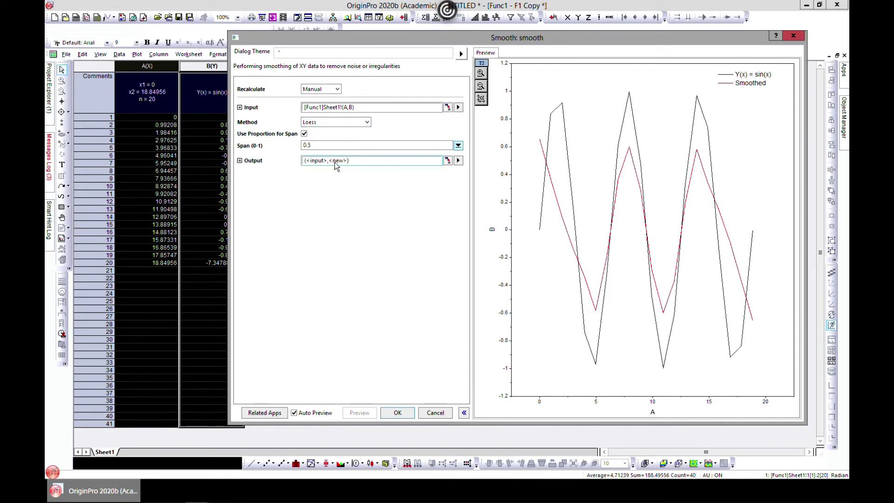
pyautogui.click(458, 145)
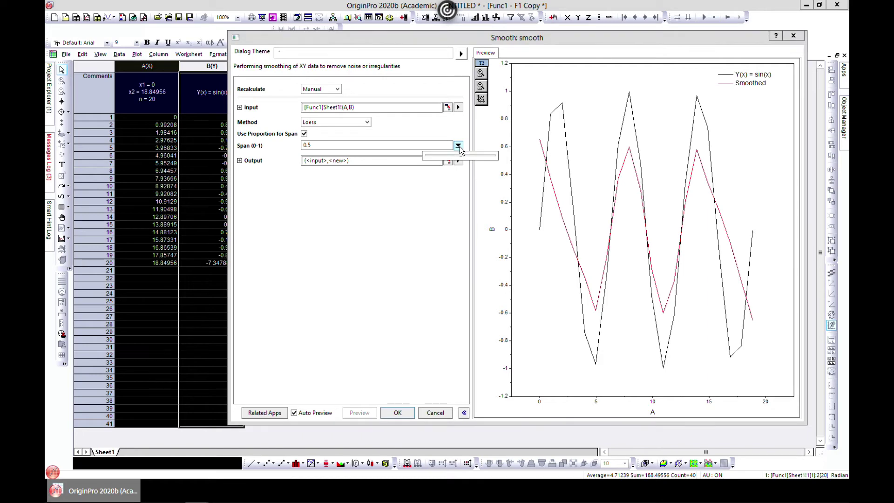
pyautogui.moveTo(461, 155); pyautogui.dragTo(446, 156)
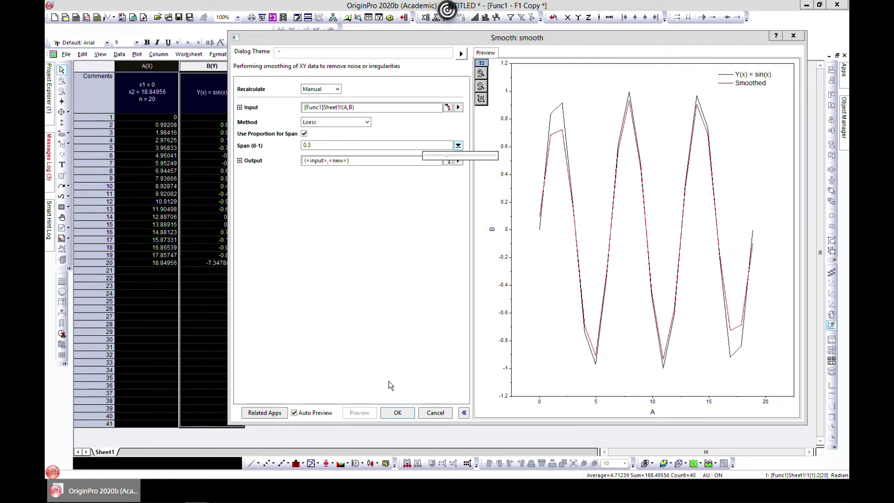
pyautogui.click(450, 179)
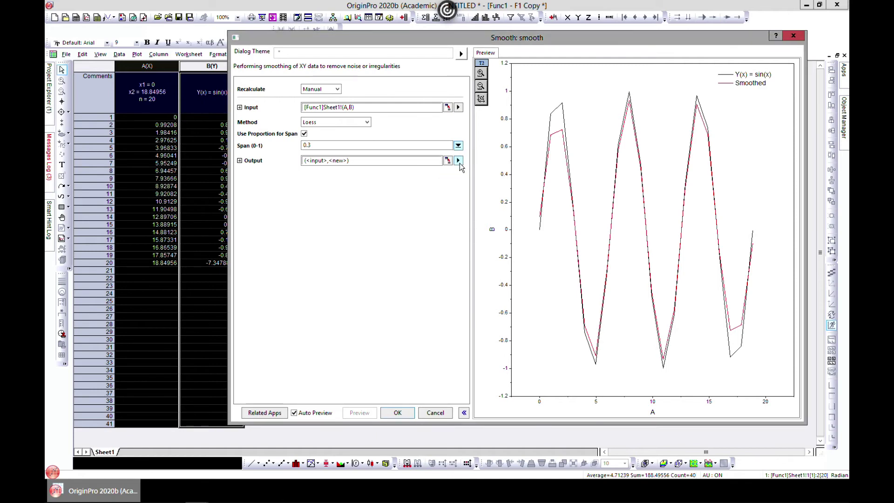
pyautogui.click(459, 161)
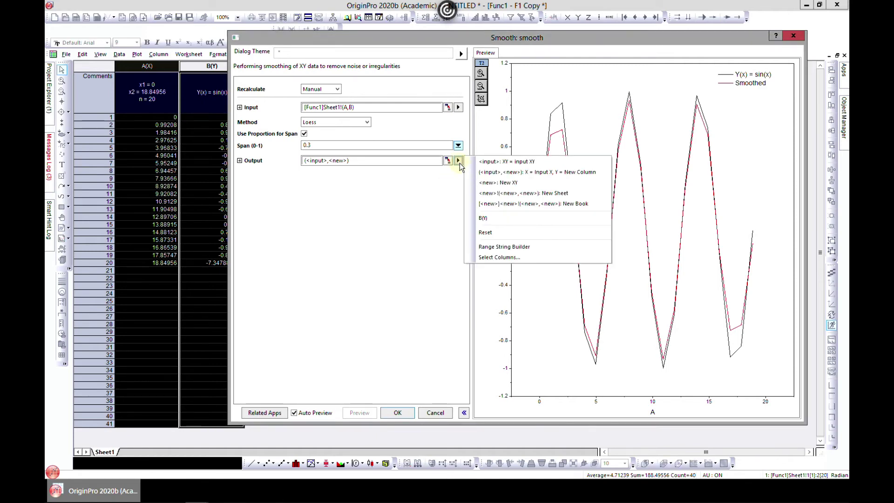
pyautogui.click(493, 205)
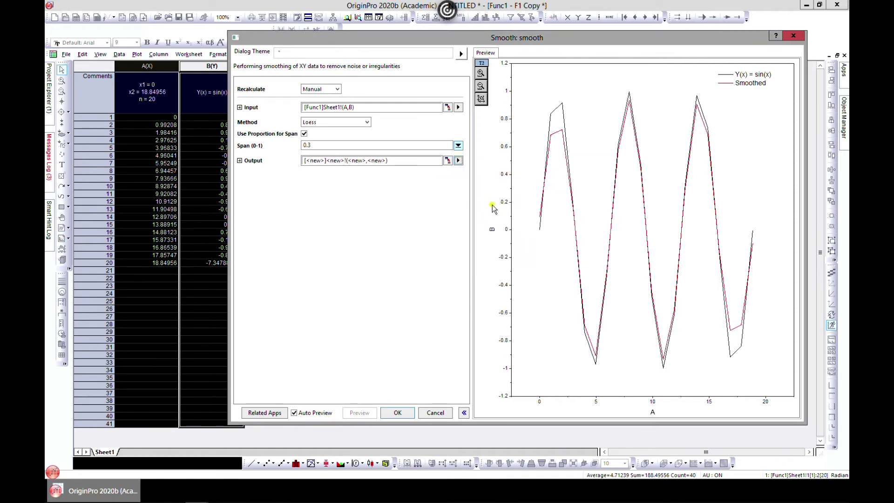
pyautogui.click(397, 413)
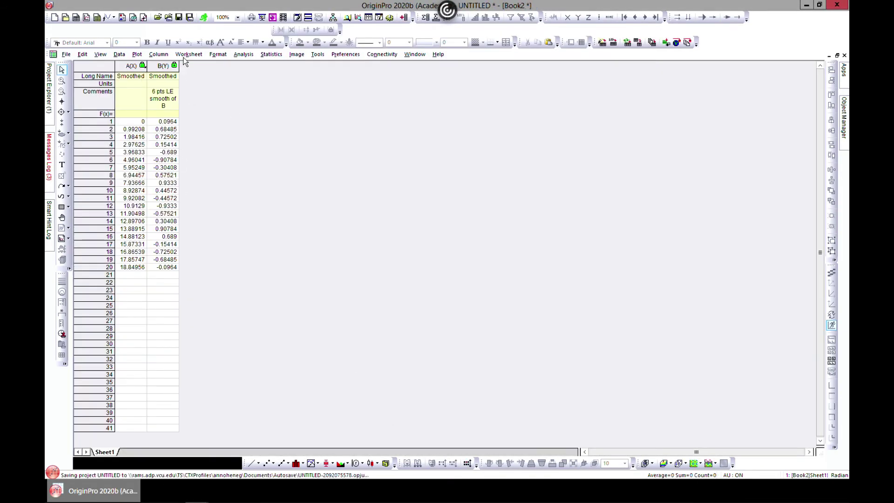
# Restore Book2 and bring the Func1 - F1 Copy worksheet to the front, maximized.
pyautogui.click(836, 56)
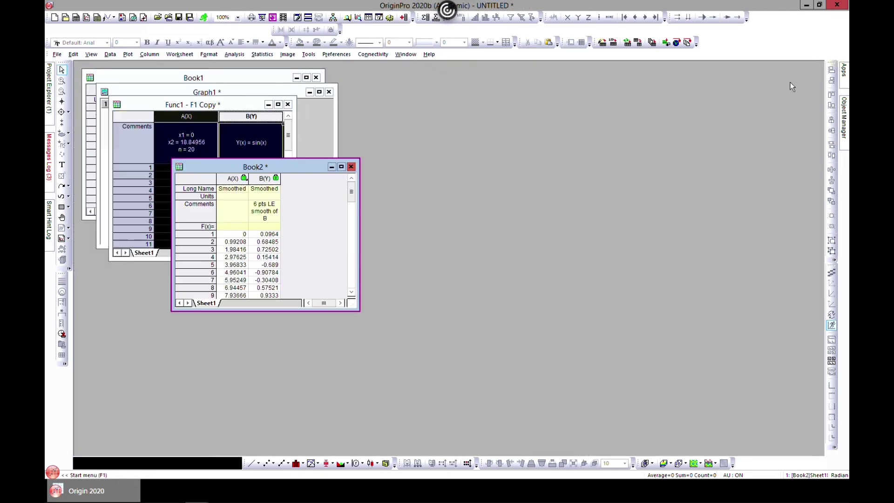
pyautogui.click(242, 96)
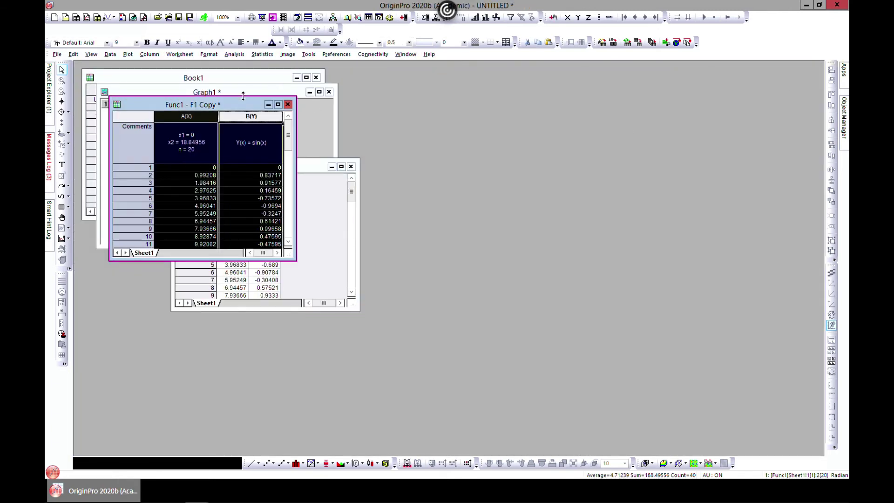
pyautogui.click(277, 104)
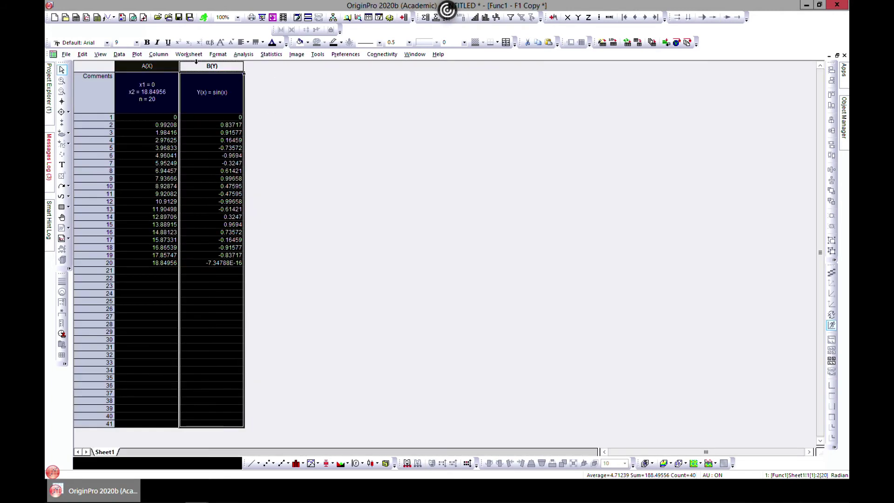
pyautogui.click(244, 54)
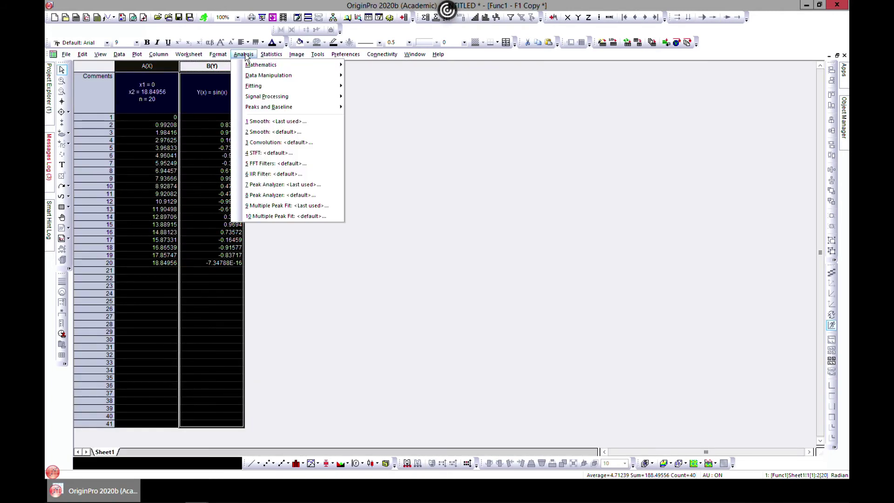
# Open the FFT Filters dialog for the sin(x) columns (Low Pass, cutoff 0.125998) and enlarge it.
pyautogui.moveTo(272, 98)
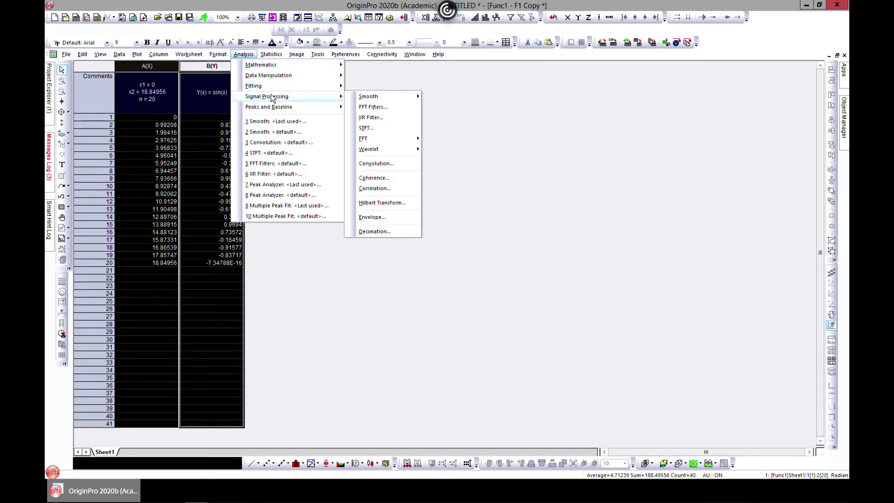
pyautogui.click(416, 107)
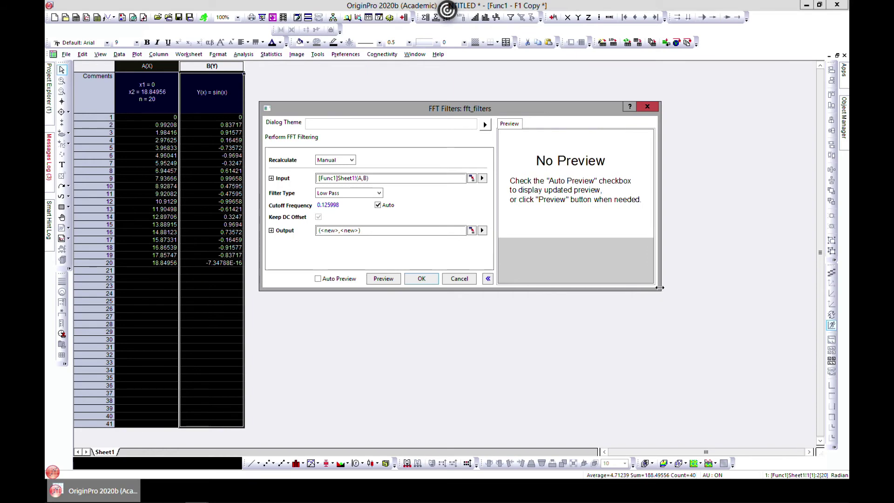
pyautogui.moveTo(657, 288); pyautogui.dragTo(789, 439)
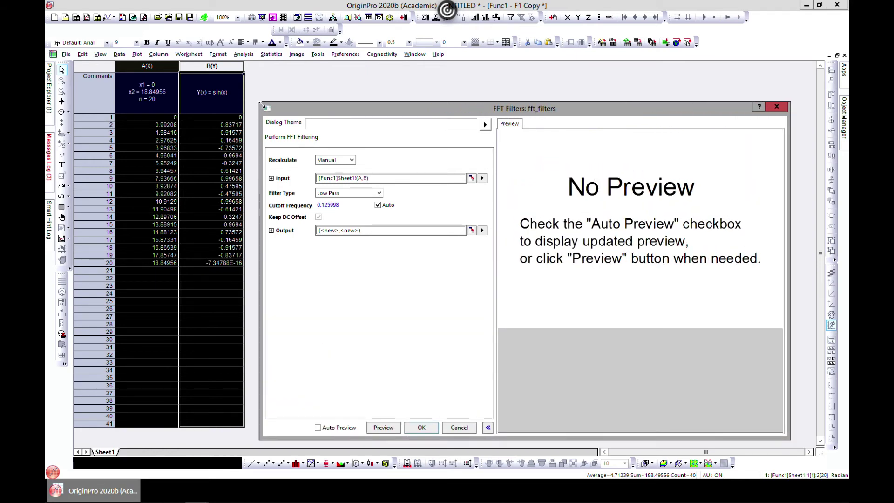
# Enlarge the FFT Filters dialog, enable Auto Preview, and preview High Pass then Band Pass.
pyautogui.moveTo(260, 103); pyautogui.dragTo(203, 48)
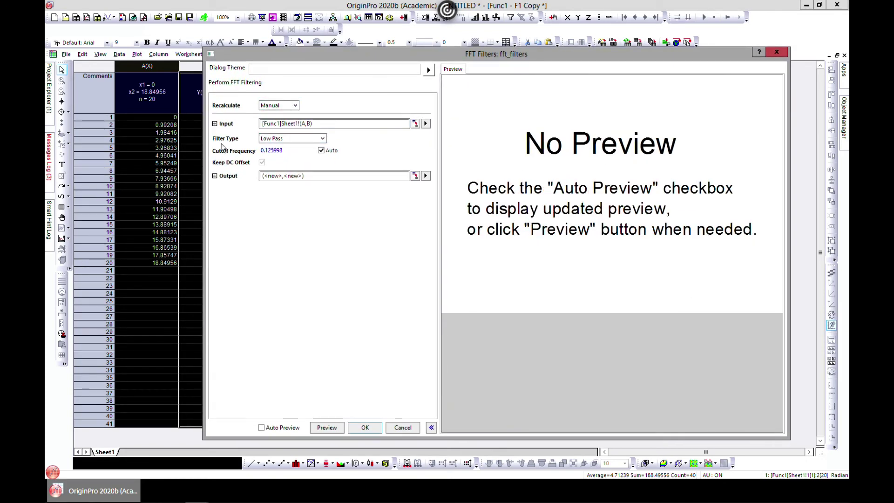
pyautogui.click(261, 428)
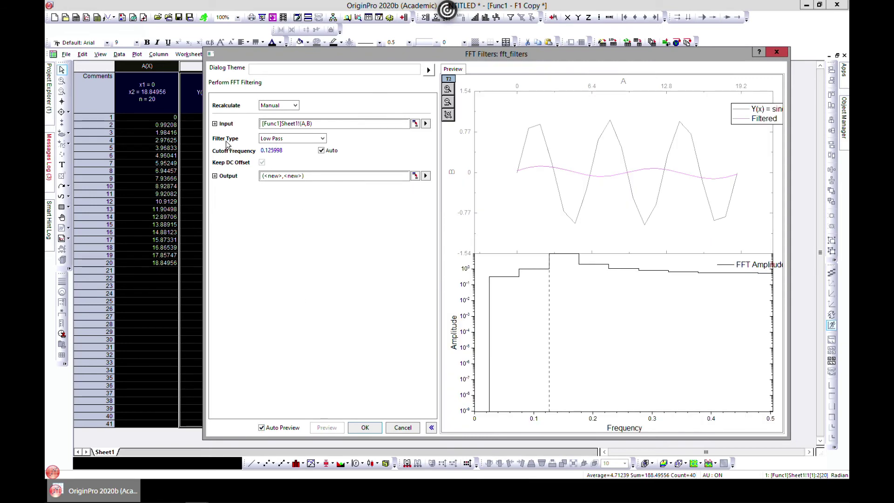
pyautogui.click(321, 139)
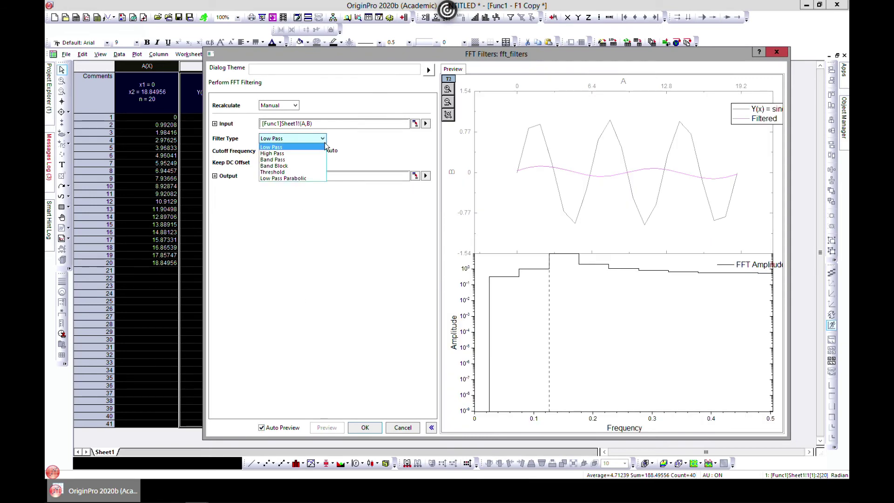
pyautogui.click(272, 154)
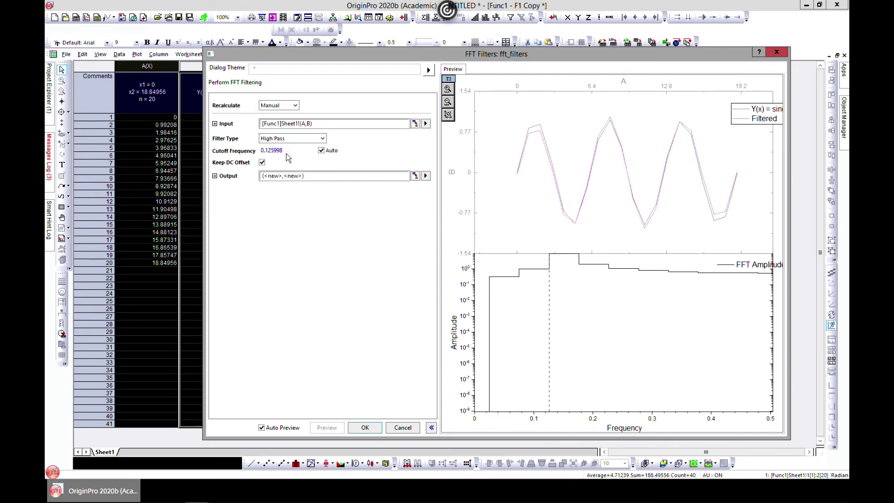
pyautogui.click(322, 139)
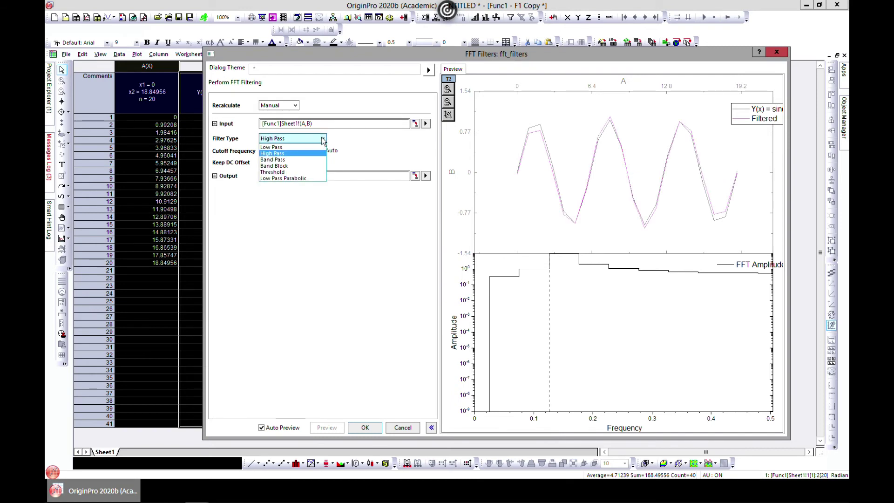
pyautogui.click(312, 159)
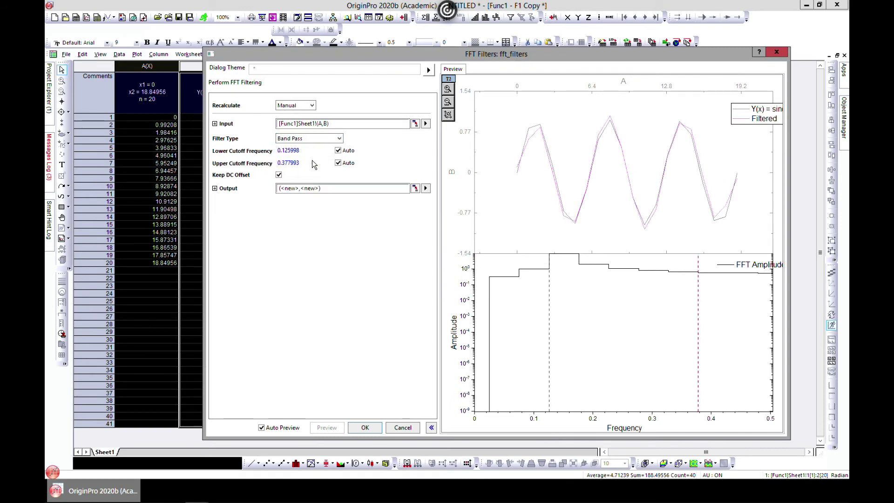
# Preview Band Block and Threshold, return to Band Pass, then close the dialog without applying.
pyautogui.click(338, 140)
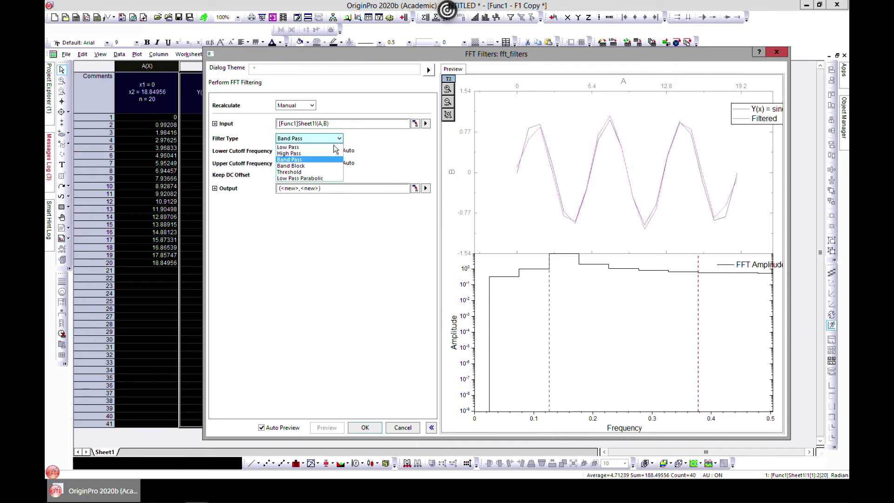
pyautogui.click(323, 167)
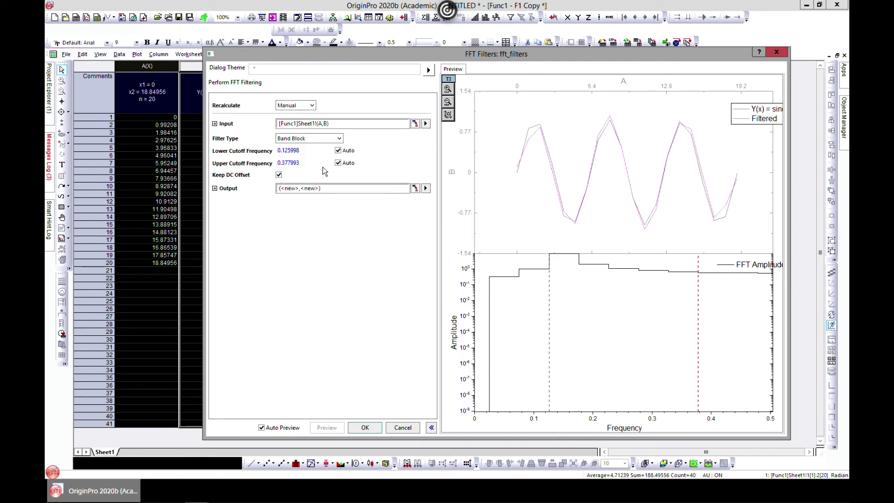
pyautogui.click(339, 139)
pyautogui.click(326, 172)
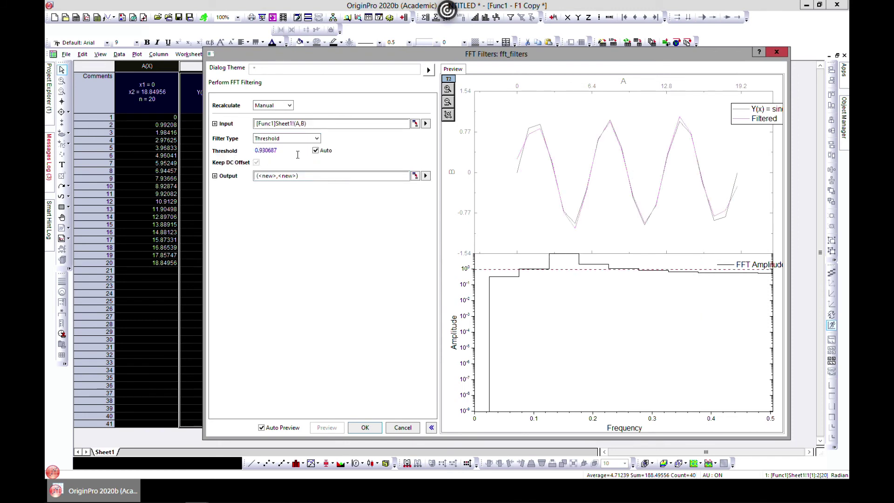
pyautogui.click(316, 139)
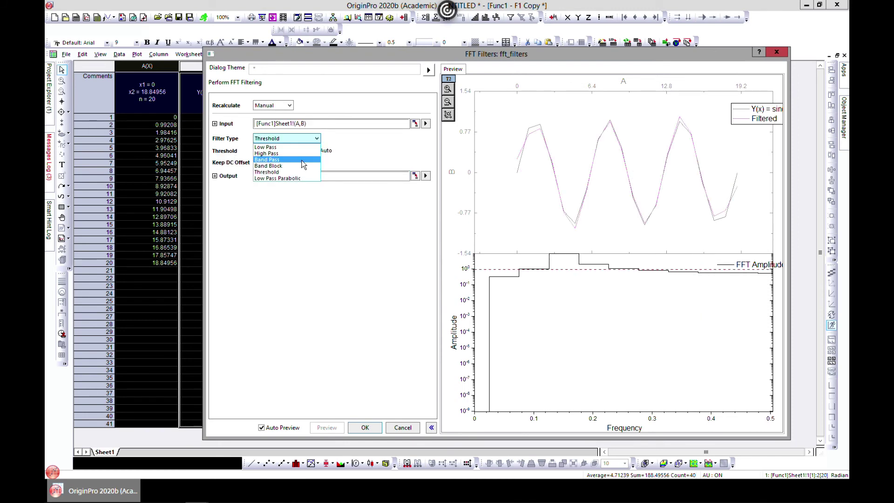
pyautogui.click(303, 159)
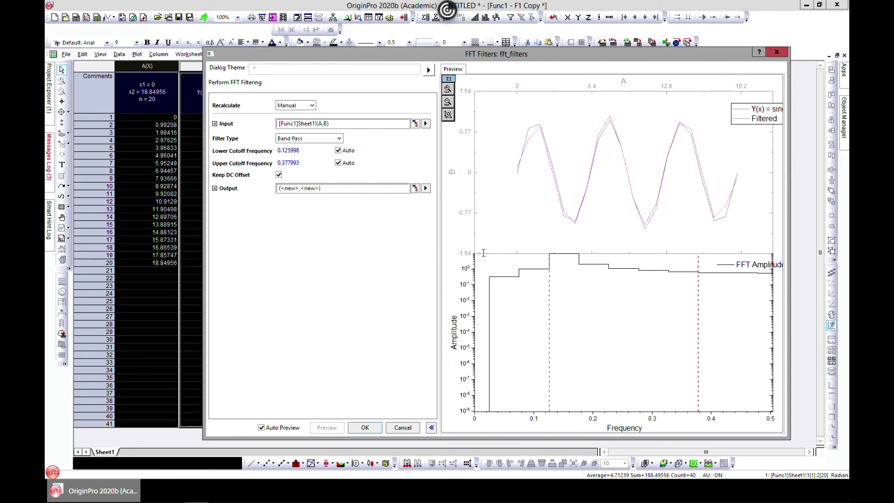
pyautogui.click(778, 52)
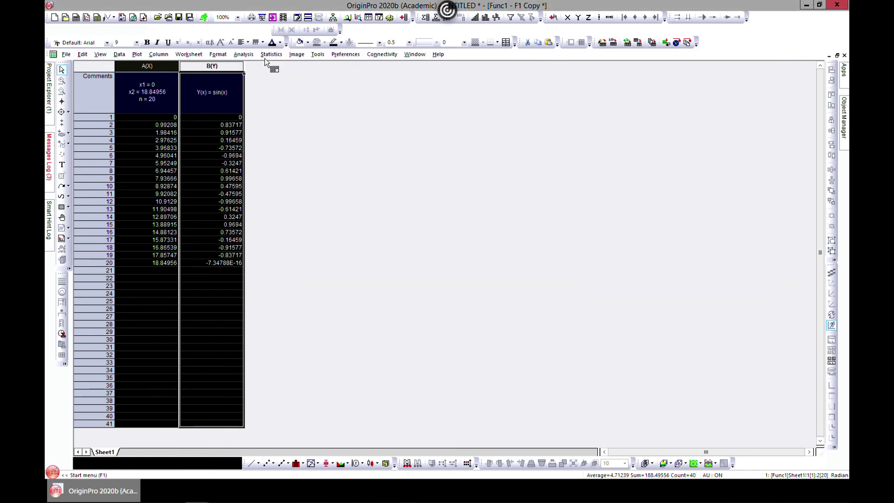
# Open Analysis > Signal Processing > Convolution and move the conv dialog up and left.
pyautogui.click(244, 54)
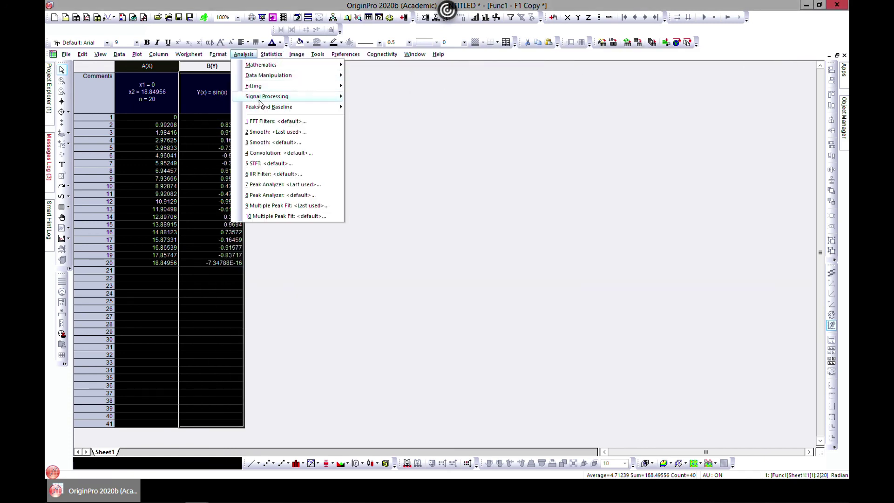
pyautogui.moveTo(261, 97)
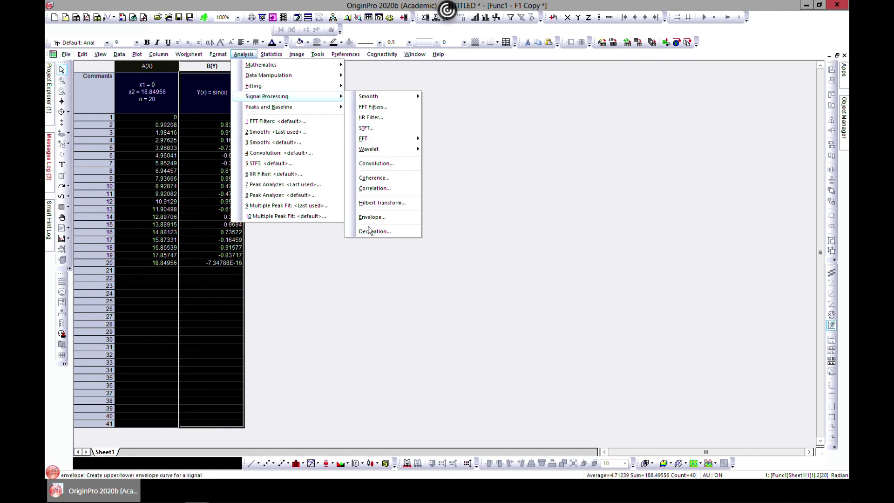
pyautogui.click(378, 165)
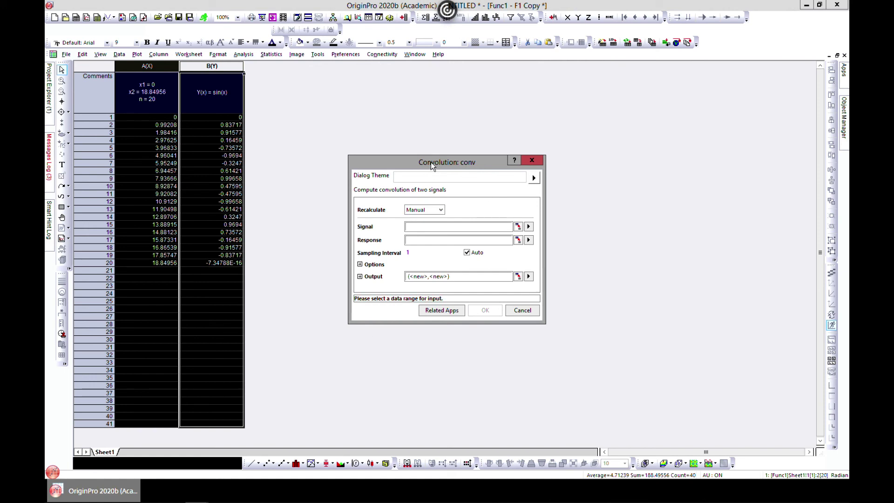
pyautogui.moveTo(431, 162); pyautogui.dragTo(427, 121)
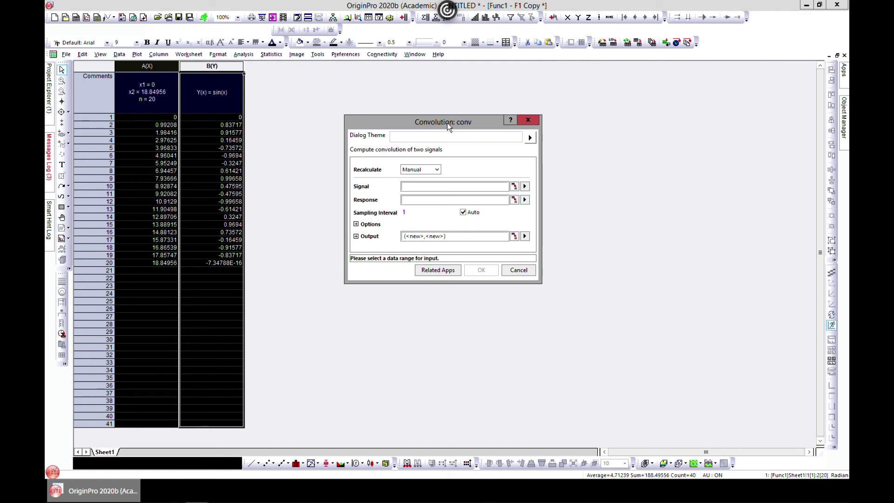
pyautogui.moveTo(447, 122); pyautogui.dragTo(476, 111)
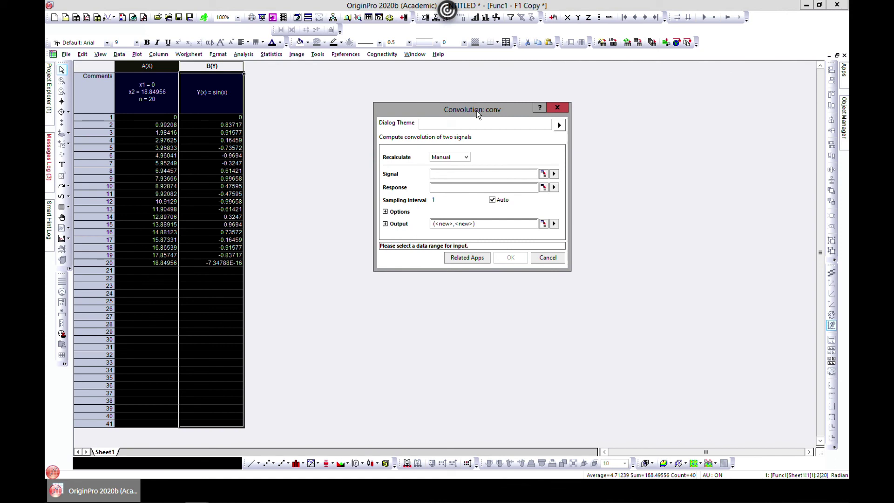
pyautogui.moveTo(475, 109); pyautogui.dragTo(467, 105)
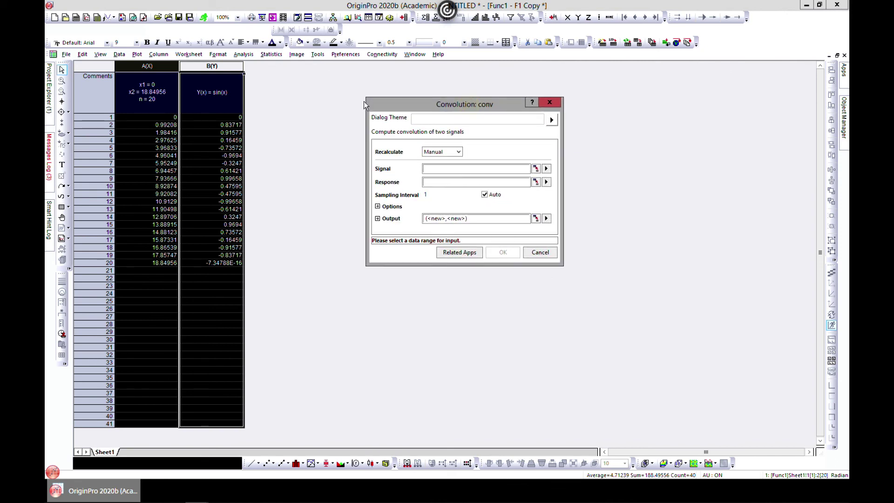